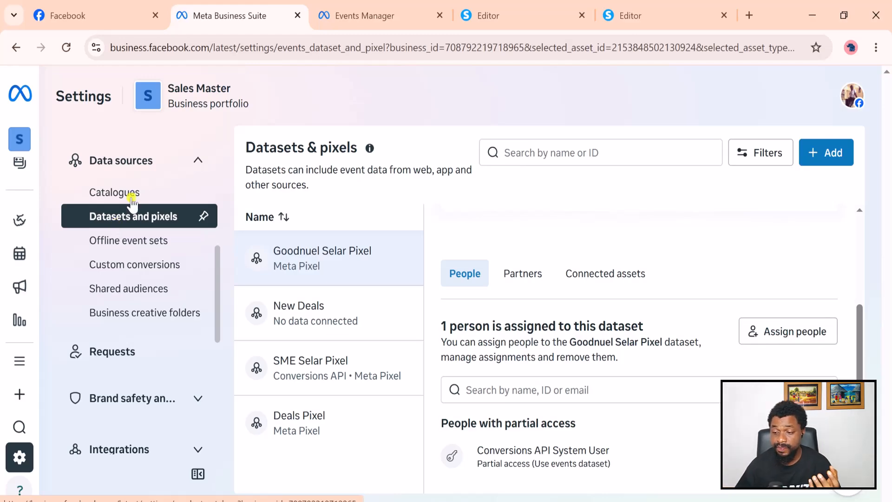
{"action": "left_click", "coordinate": [839, 152]}
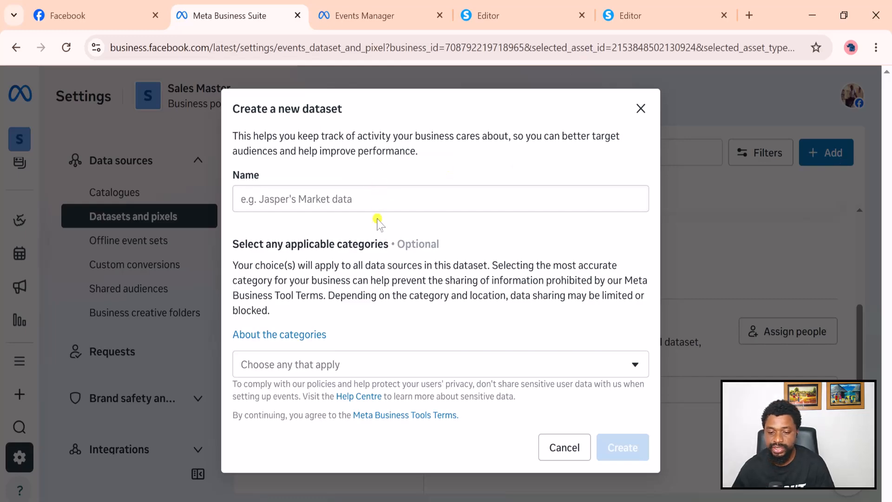
{"action": "left_click", "coordinate": [381, 201]}
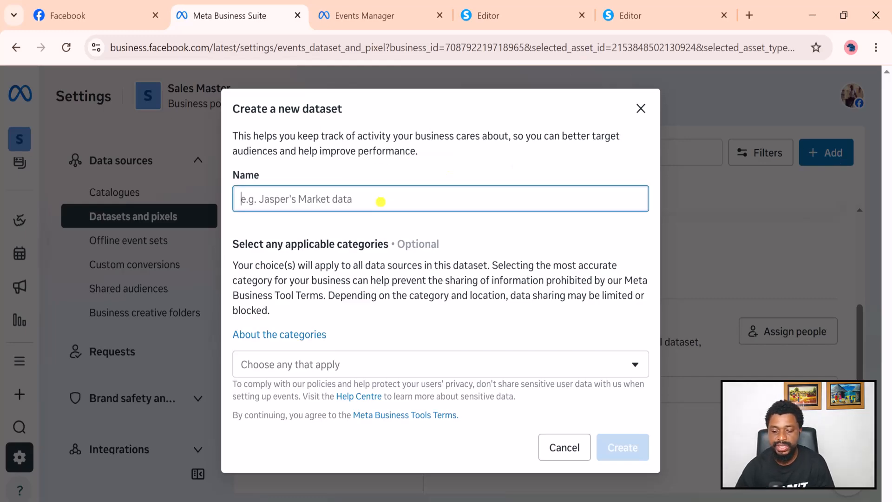
{"action": "left_click", "coordinate": [758, 236]}
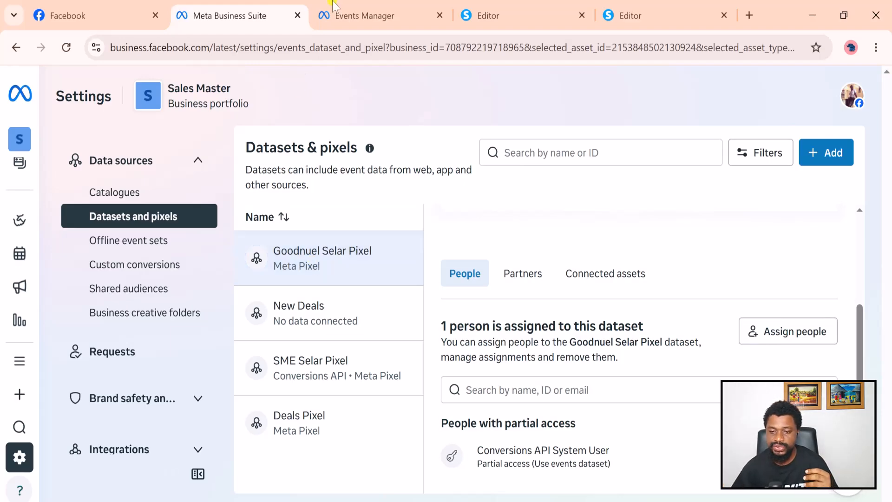
Switch to Events Manager and copy the dataset ID of the Goodnuel Selar Pixel from its settings.
{"action": "left_click", "coordinate": [338, 14]}
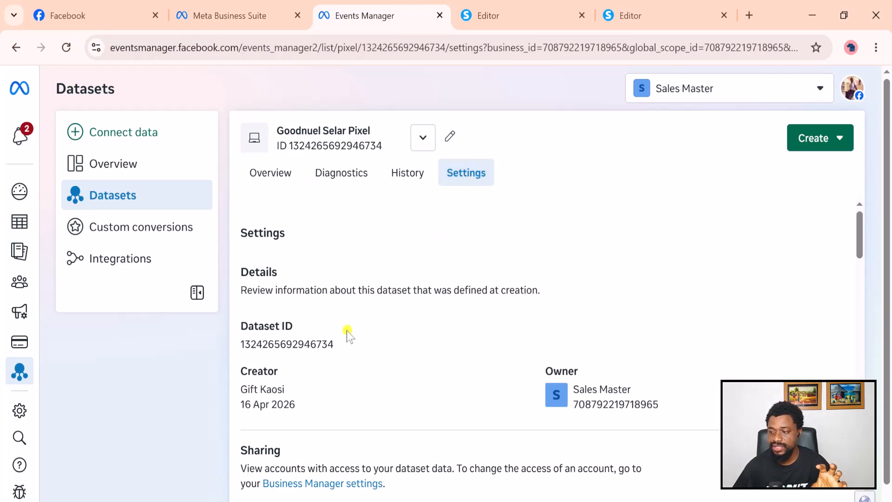
{"action": "left_click", "coordinate": [284, 346]}
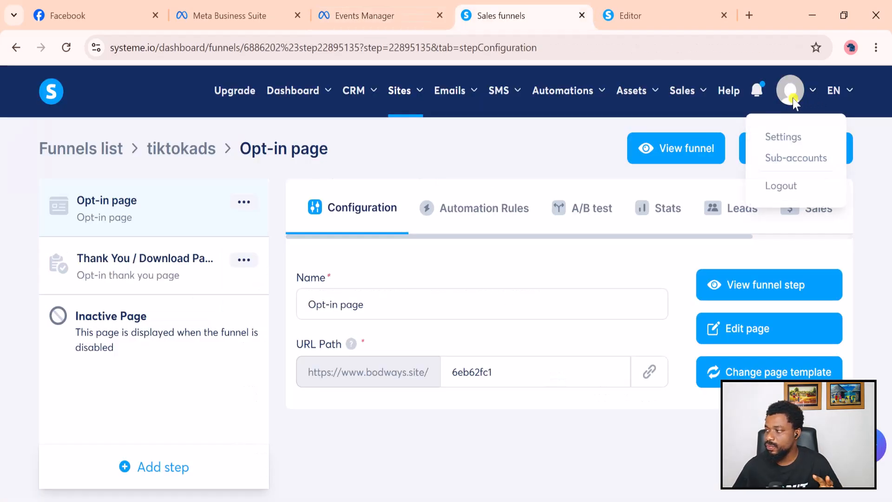
Switch to systeme.io and open the custom domains section of the account settings.
{"action": "left_click", "coordinate": [792, 137]}
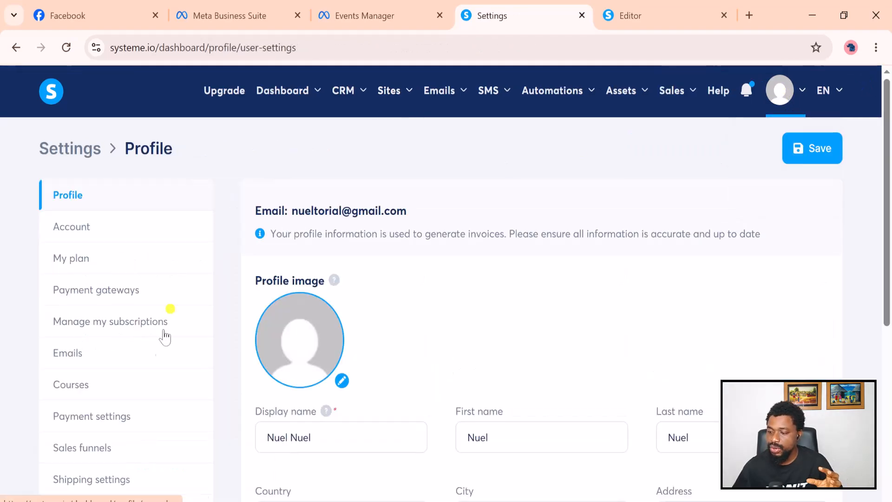
{"action": "scroll", "coordinate": [122, 375], "scroll_direction": "down", "scroll_amount": 2}
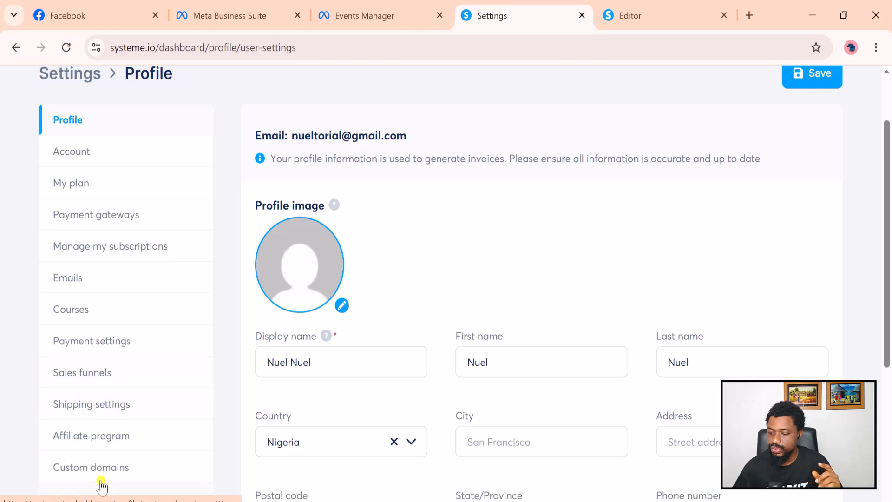
{"action": "left_click", "coordinate": [99, 474]}
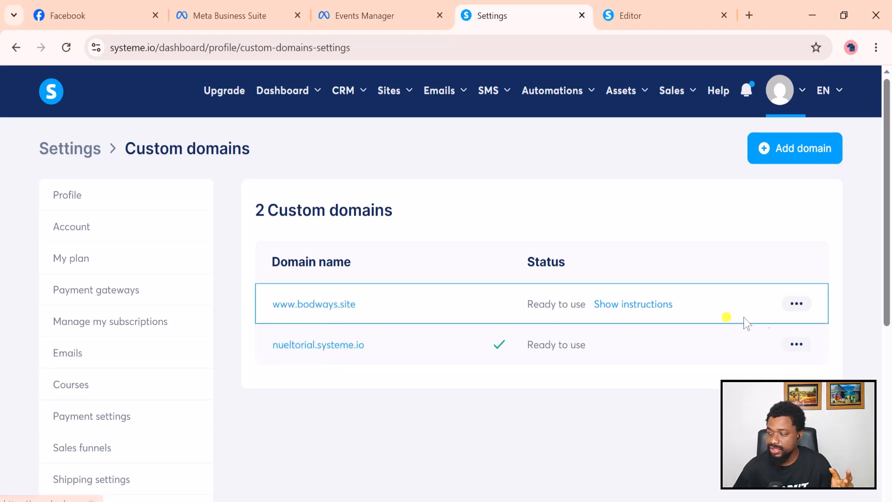
{"action": "left_click", "coordinate": [796, 304]}
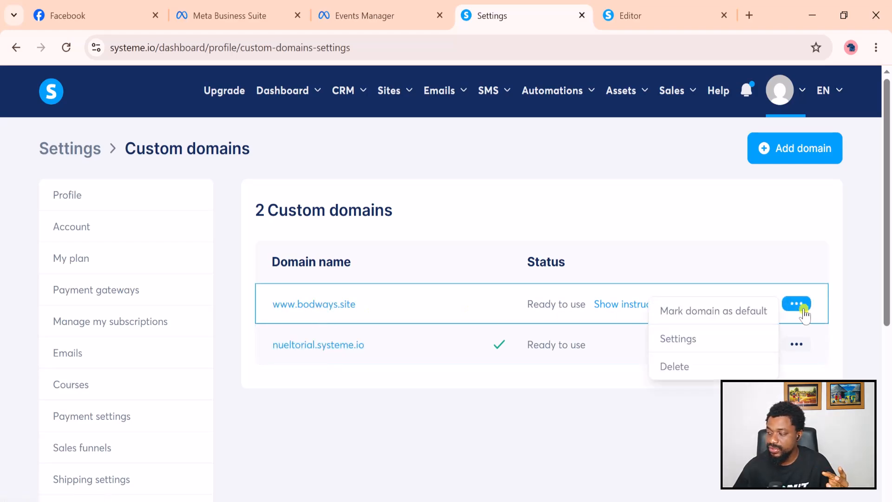
{"action": "left_click", "coordinate": [744, 340]}
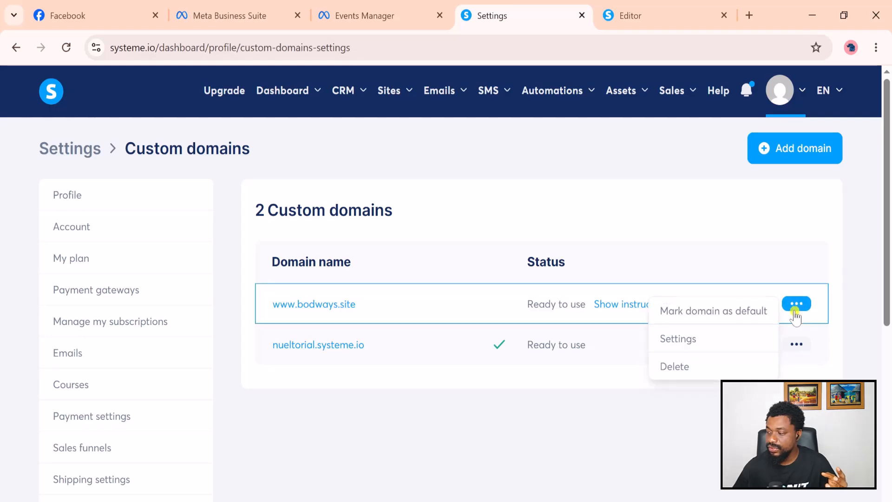
{"action": "left_click", "coordinate": [674, 340]}
{"action": "scroll", "coordinate": [588, 338], "scroll_direction": "down", "scroll_amount": 10}
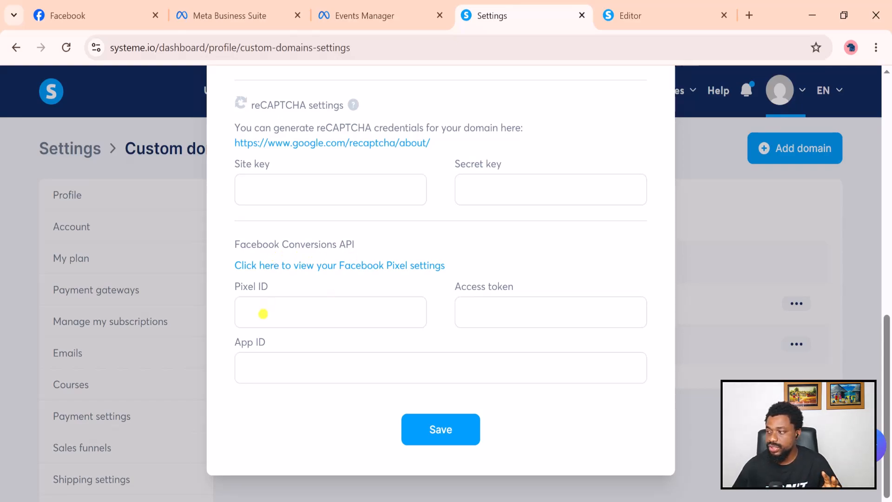
{"action": "scroll", "coordinate": [303, 321], "scroll_direction": "up", "scroll_amount": 12}
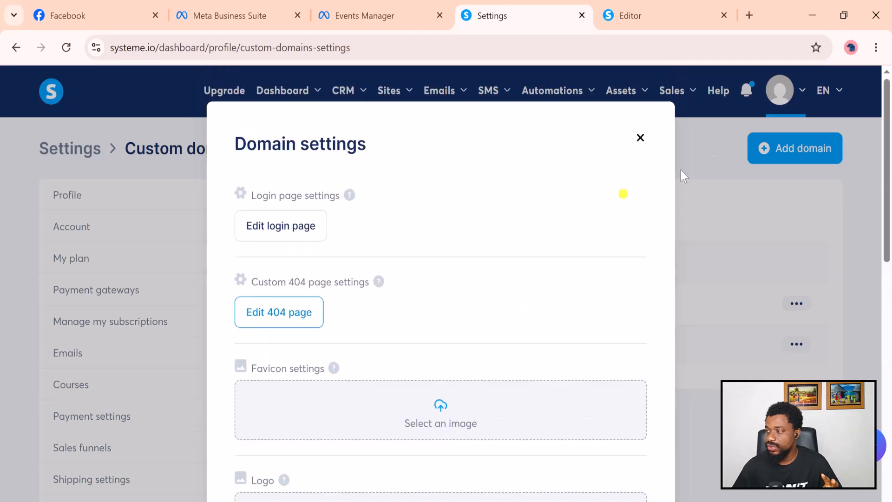
{"action": "left_click", "coordinate": [640, 138]}
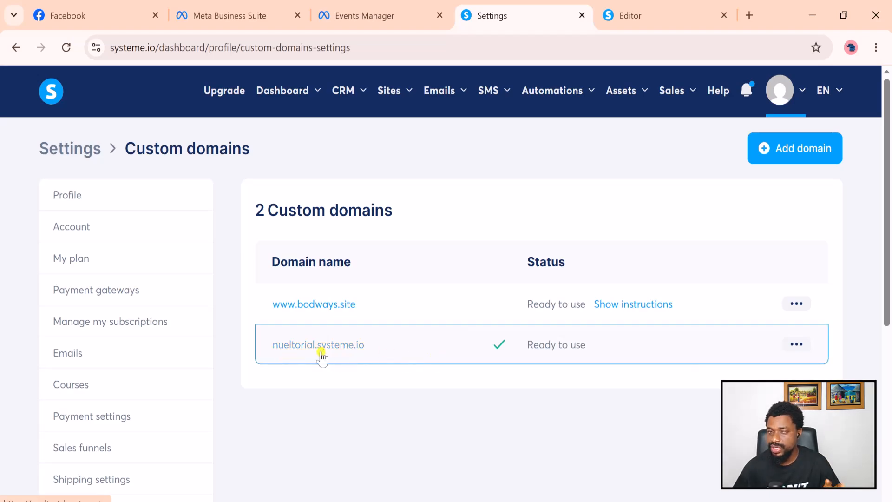
Open the domain settings of nueltorial.systeme.io and fill in the Facebook Conversions API Pixel ID with the copied dataset ID.
{"action": "left_click", "coordinate": [796, 345]}
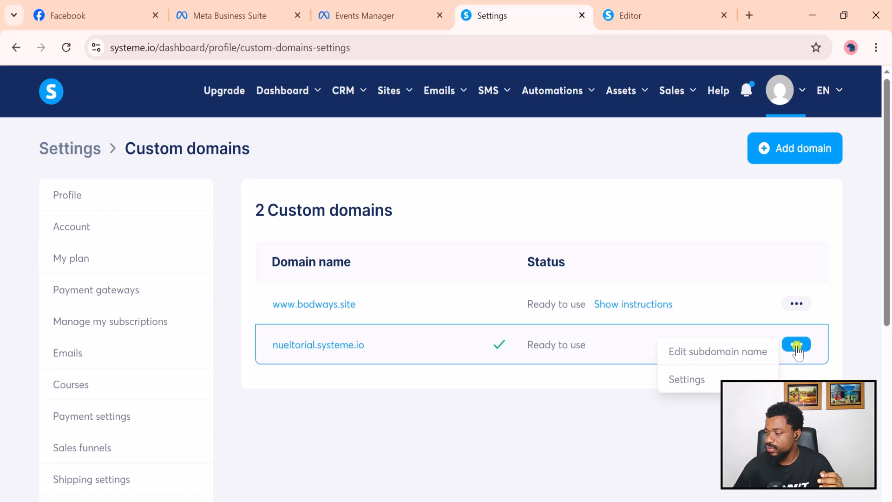
{"action": "left_click", "coordinate": [686, 379]}
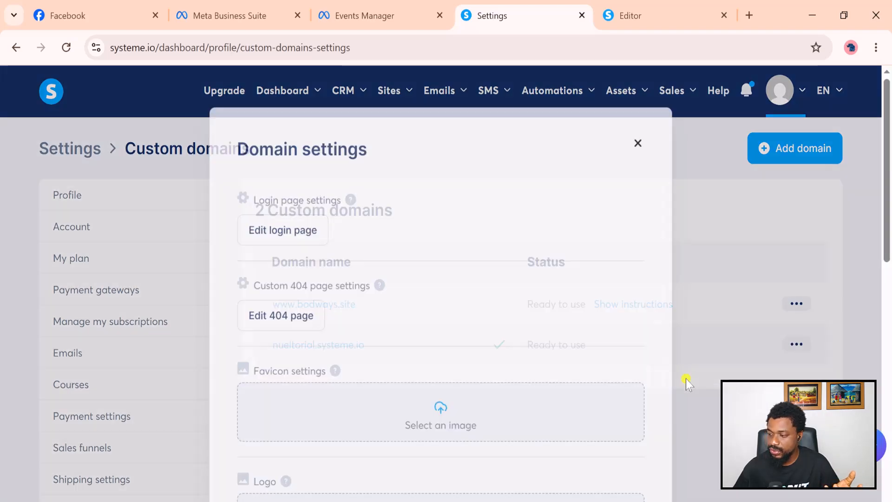
{"action": "scroll", "coordinate": [432, 328], "scroll_direction": "down", "scroll_amount": 10}
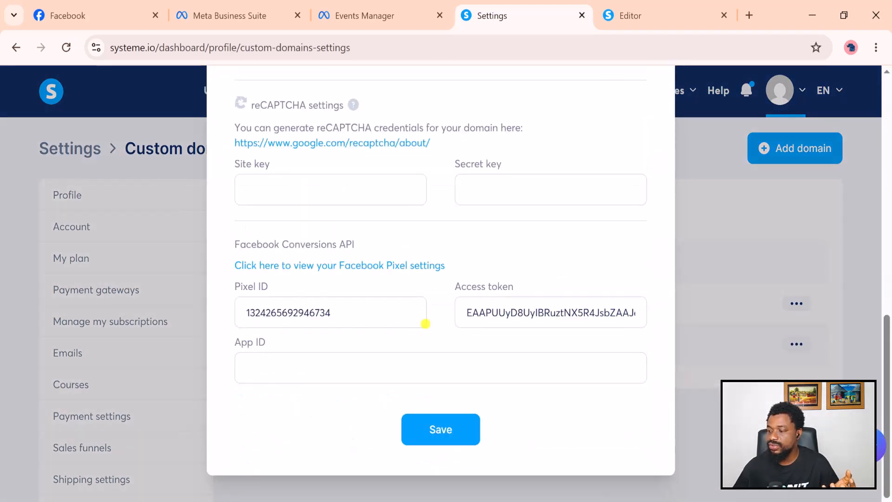
{"action": "double_click", "coordinate": [304, 312]}
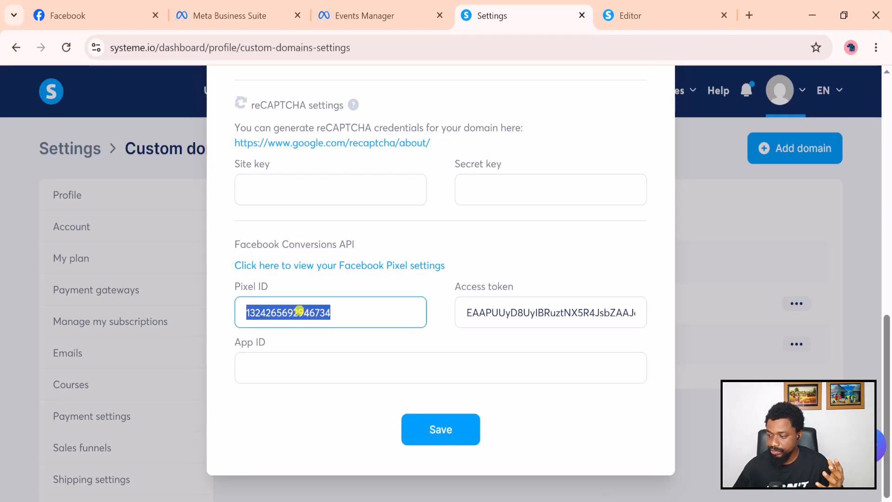
{"action": "right_click", "coordinate": [292, 310]}
{"action": "left_click", "coordinate": [312, 241]}
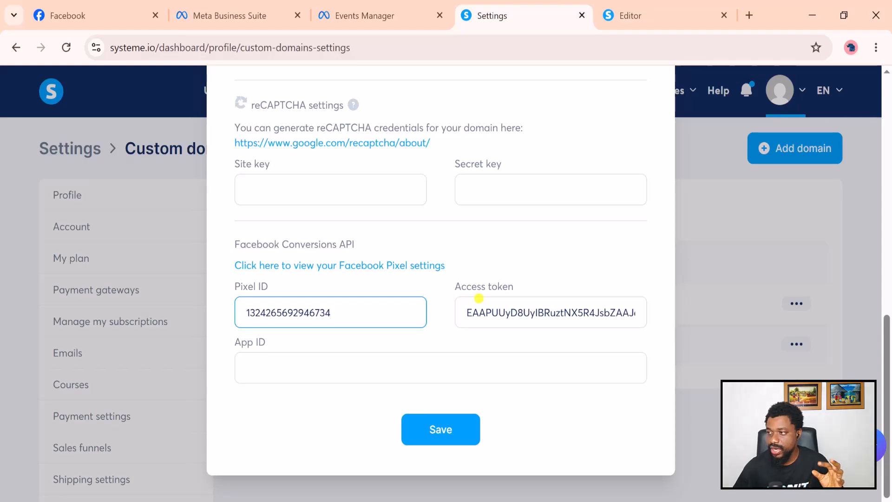
Switch to Events Manager and look through the Goodnuel Selar Pixel's settings for the Conversions API access token option.
{"action": "left_click", "coordinate": [369, 16]}
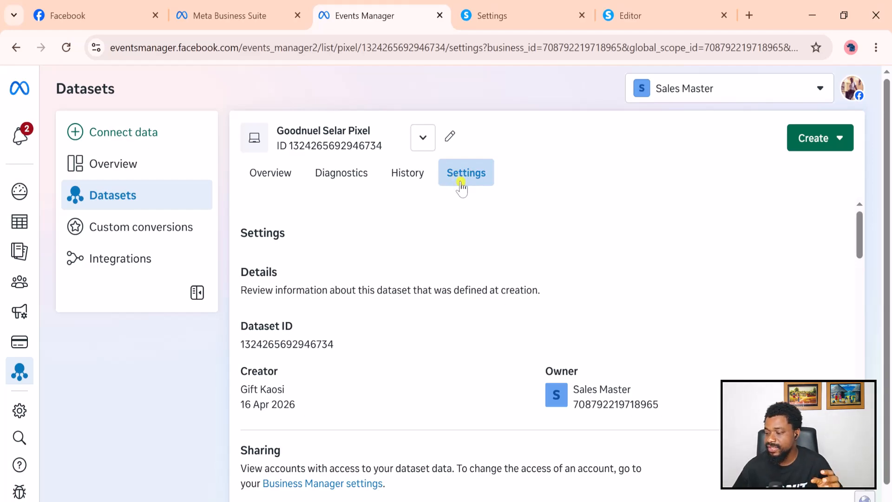
{"action": "scroll", "coordinate": [400, 299], "scroll_direction": "down", "scroll_amount": 12}
{"action": "scroll", "coordinate": [394, 299], "scroll_direction": "down", "scroll_amount": 15}
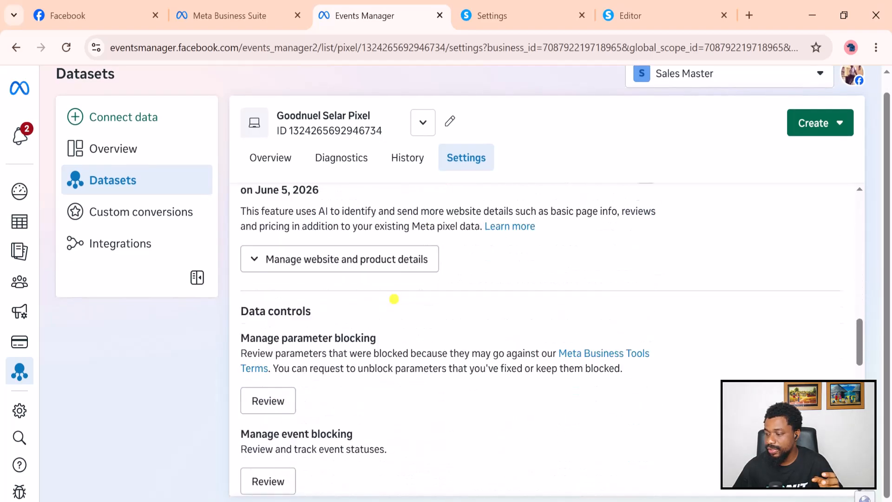
{"action": "scroll", "coordinate": [394, 298], "scroll_direction": "down", "scroll_amount": 6}
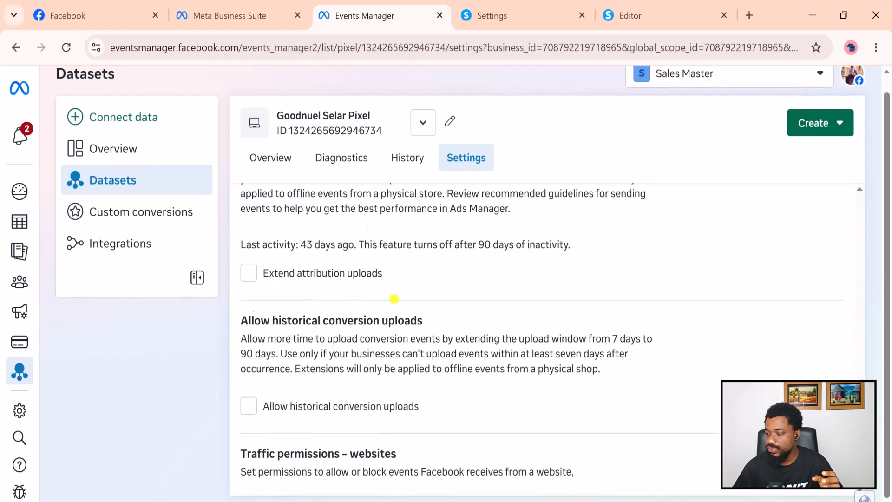
{"action": "scroll", "coordinate": [395, 302], "scroll_direction": "up", "scroll_amount": 4}
{"action": "scroll", "coordinate": [394, 302], "scroll_direction": "up", "scroll_amount": 7}
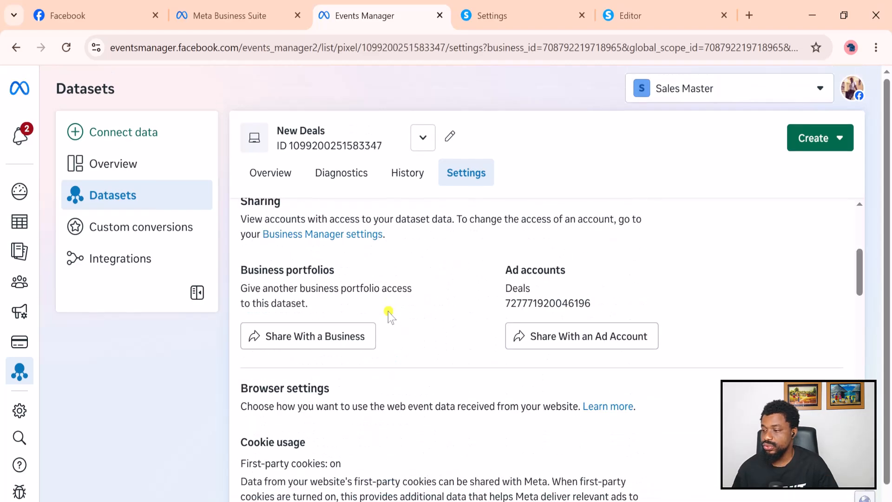
Examine the New Deals dataset's settings, from sharing through traffic permissions, for the Conversions API access token option.
{"action": "scroll", "coordinate": [354, 253], "scroll_direction": "up", "scroll_amount": 3}
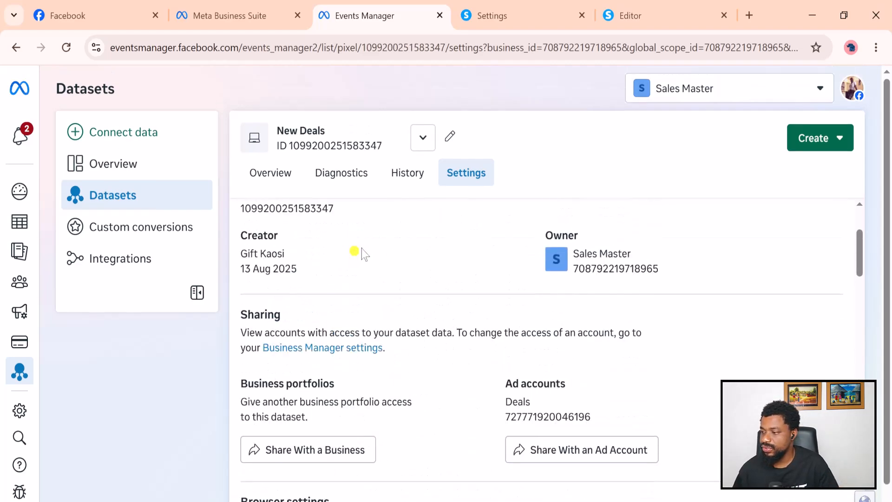
{"action": "scroll", "coordinate": [392, 305], "scroll_direction": "down", "scroll_amount": 6}
{"action": "scroll", "coordinate": [385, 289], "scroll_direction": "down", "scroll_amount": 5}
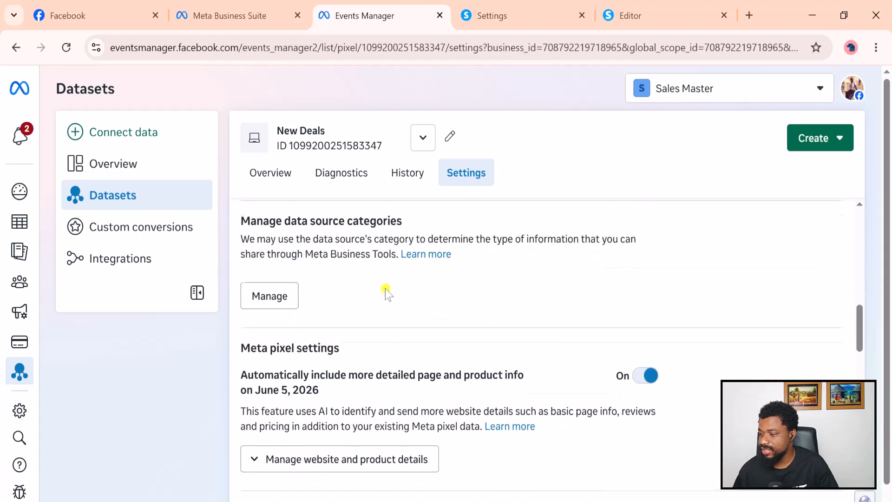
{"action": "scroll", "coordinate": [386, 289], "scroll_direction": "down", "scroll_amount": 3}
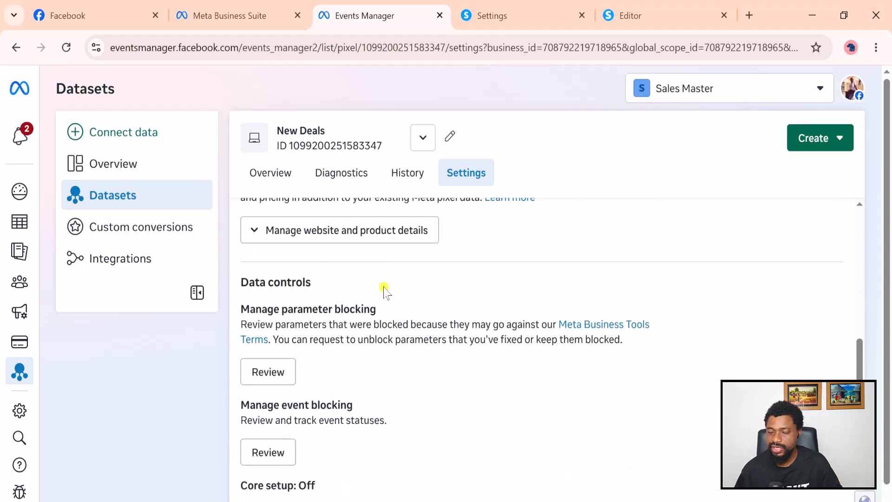
{"action": "scroll", "coordinate": [384, 291], "scroll_direction": "down", "scroll_amount": 5}
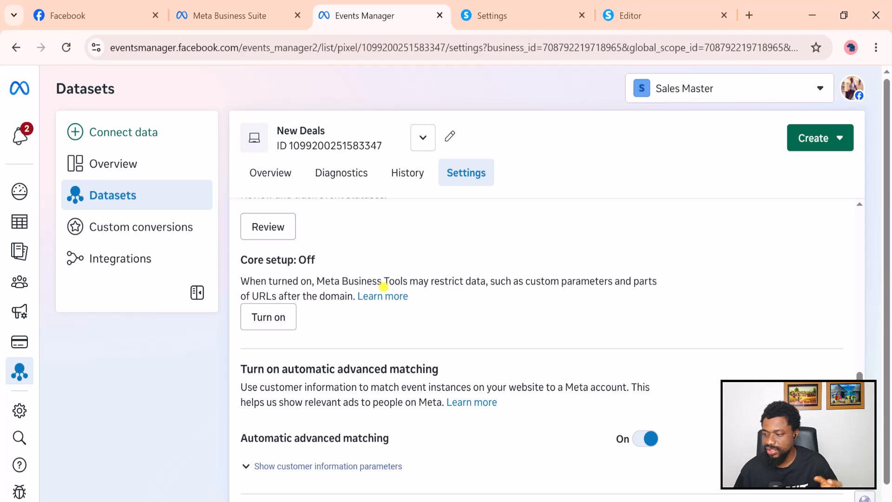
{"action": "scroll", "coordinate": [380, 286], "scroll_direction": "down", "scroll_amount": 5}
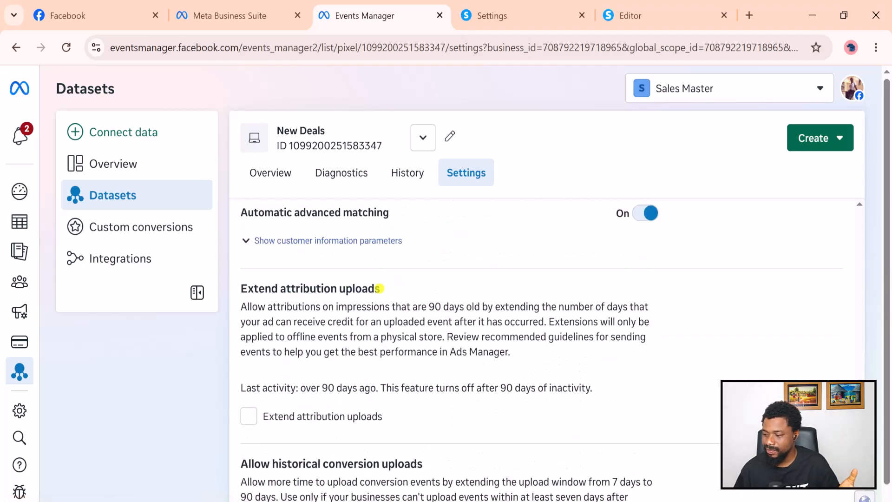
{"action": "scroll", "coordinate": [378, 288], "scroll_direction": "down", "scroll_amount": 6}
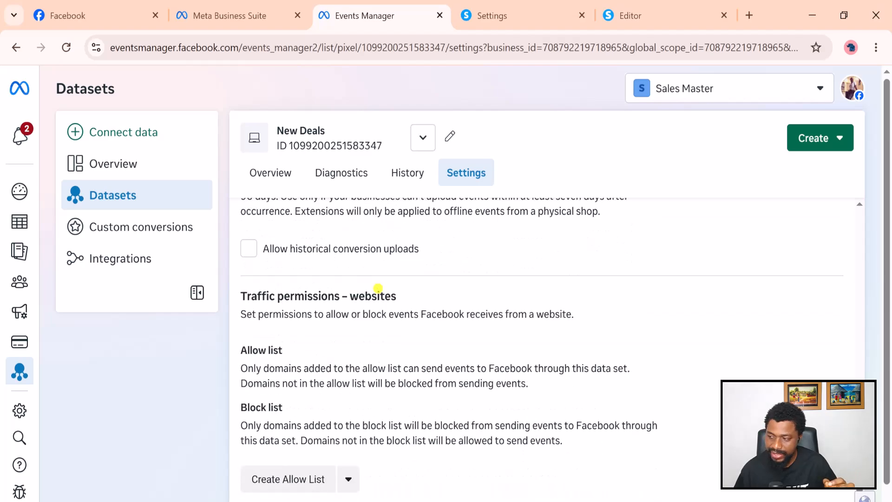
{"action": "scroll", "coordinate": [378, 288], "scroll_direction": "down", "scroll_amount": 1}
{"action": "scroll", "coordinate": [378, 290], "scroll_direction": "up", "scroll_amount": 6}
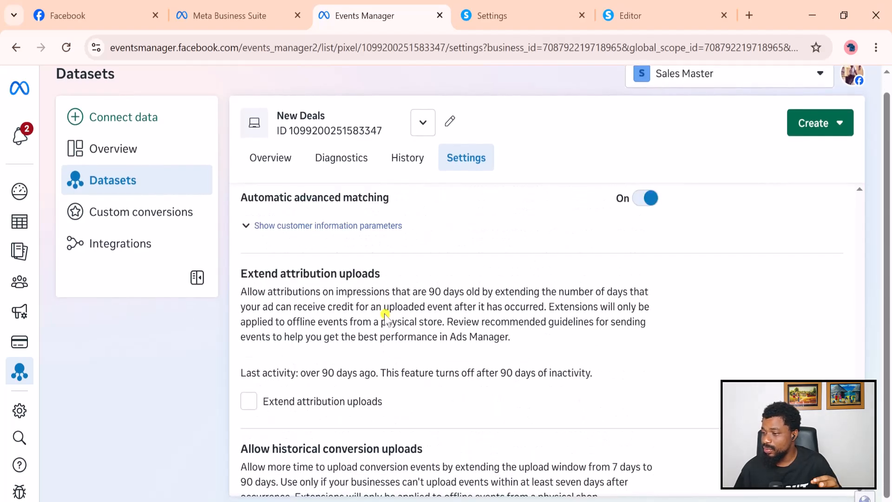
{"action": "scroll", "coordinate": [383, 312], "scroll_direction": "down", "scroll_amount": 6}
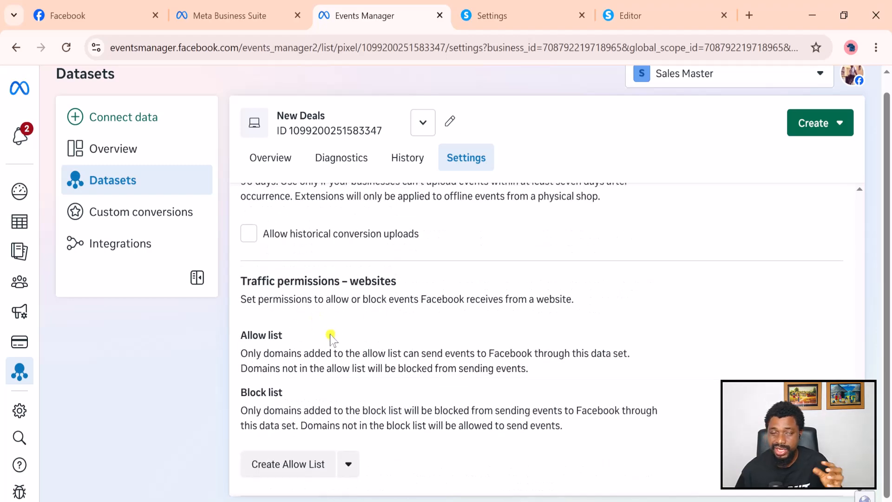
Switch to the systeme.io domain settings and paste the access token into the Facebook Conversions API Access token field.
{"action": "left_click", "coordinate": [502, 14]}
{"action": "left_click", "coordinate": [516, 312]}
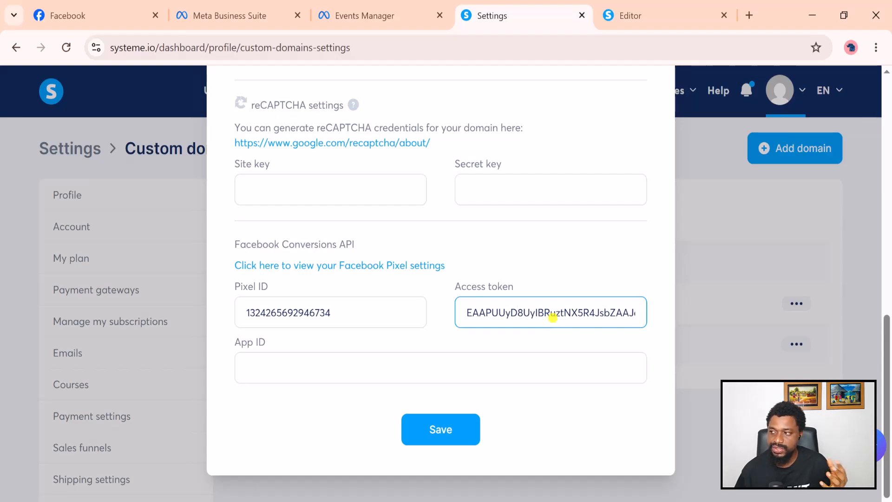
Review the New Deals dataset's settings in Events Manager again, and save the domain settings in systeme.io.
{"action": "left_click", "coordinate": [349, 20]}
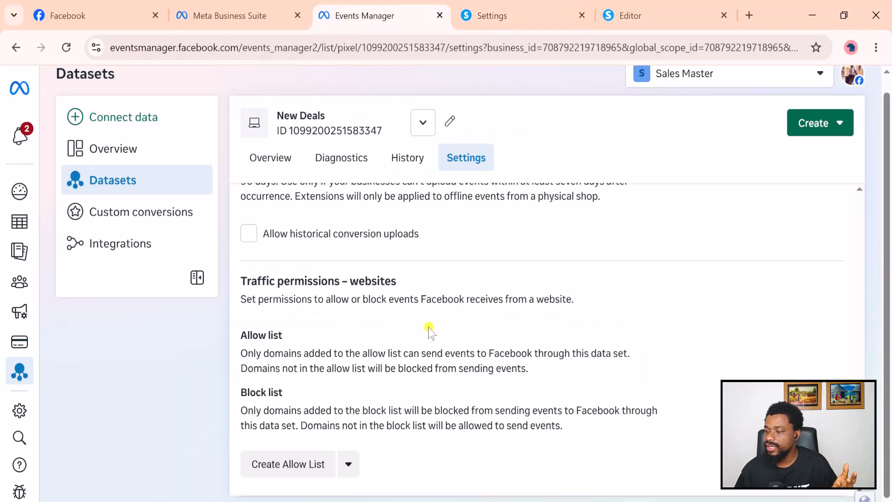
{"action": "scroll", "coordinate": [421, 333], "scroll_direction": "up", "scroll_amount": 10}
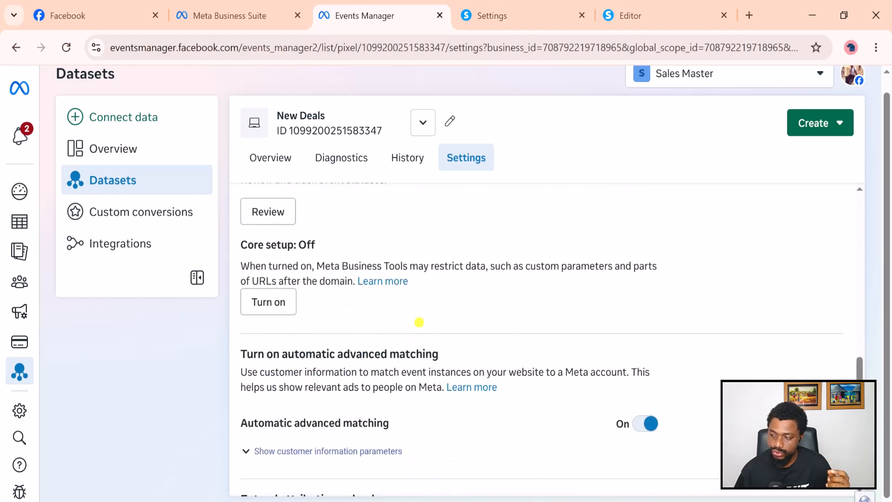
{"action": "scroll", "coordinate": [420, 325], "scroll_direction": "up", "scroll_amount": 6}
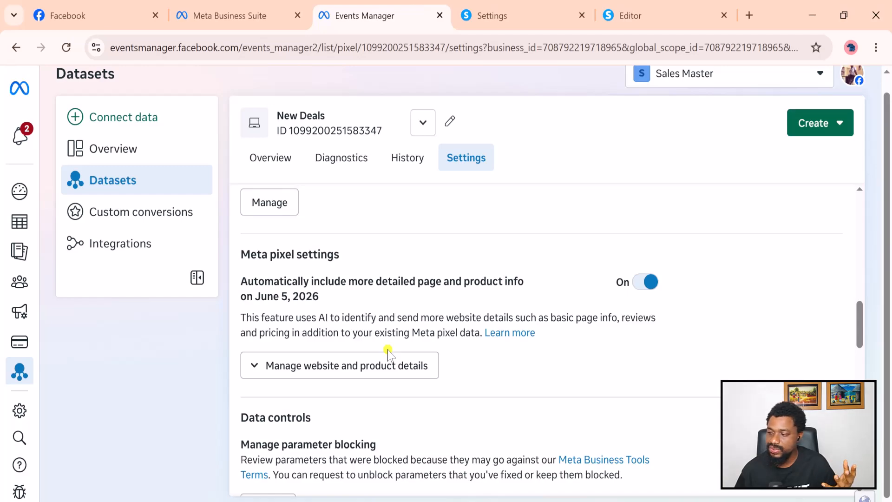
{"action": "scroll", "coordinate": [388, 352], "scroll_direction": "down", "scroll_amount": 6}
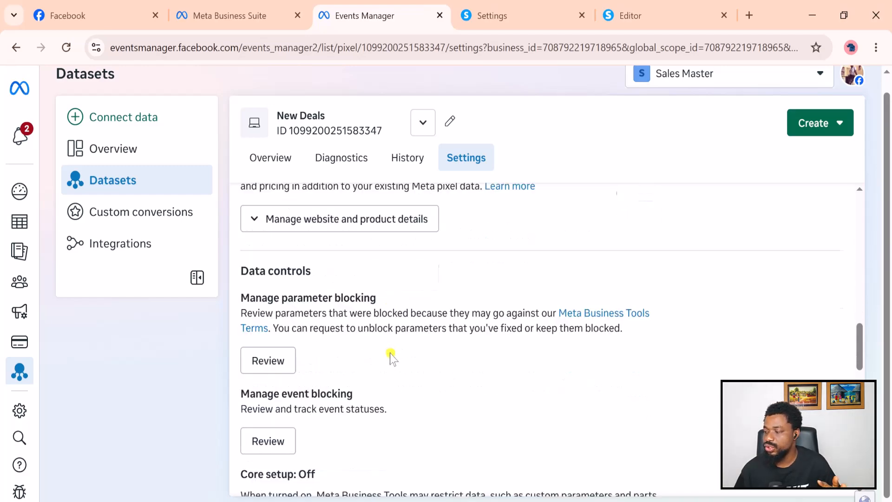
{"action": "scroll", "coordinate": [392, 353], "scroll_direction": "down", "scroll_amount": 10}
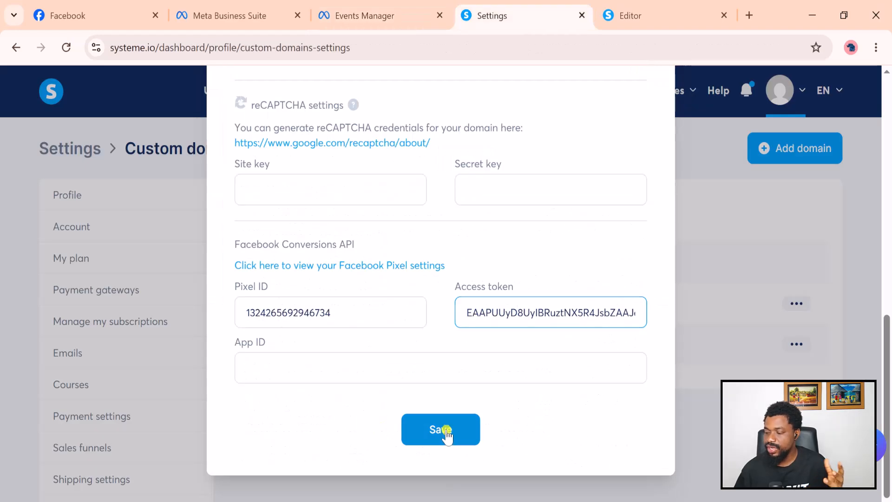
{"action": "left_click", "coordinate": [443, 428]}
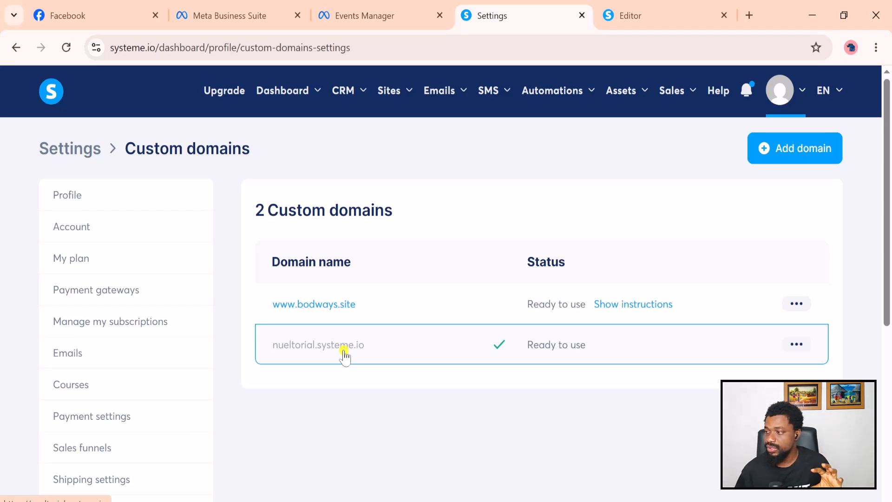
Open the tiktokads sales funnel and start editing its Opt-in page.
{"action": "mouse_move", "coordinate": [439, 93]}
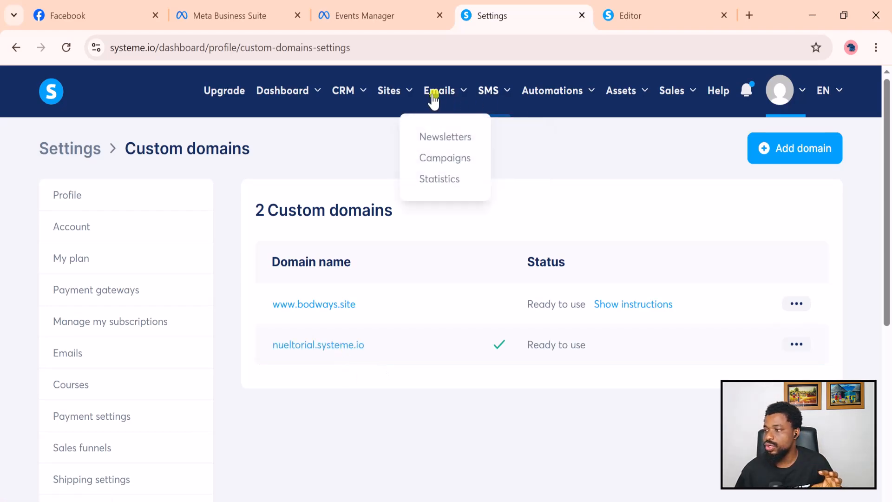
{"action": "mouse_move", "coordinate": [399, 97]}
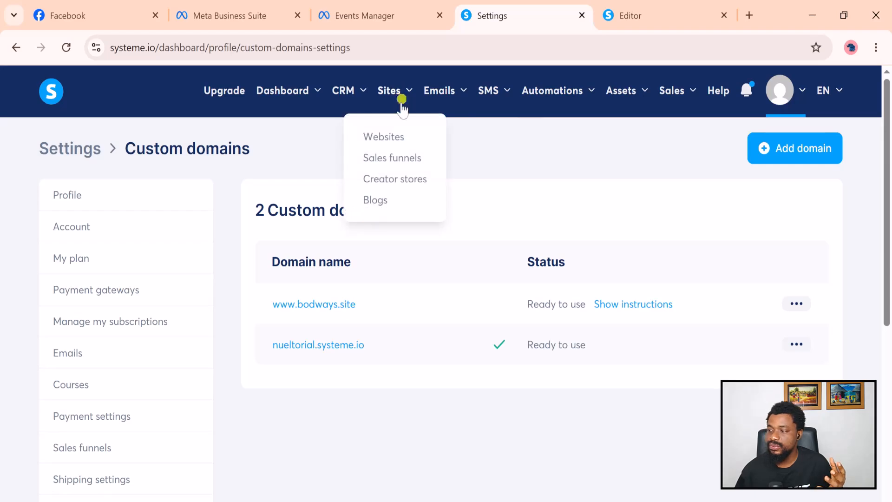
{"action": "left_click", "coordinate": [392, 160]}
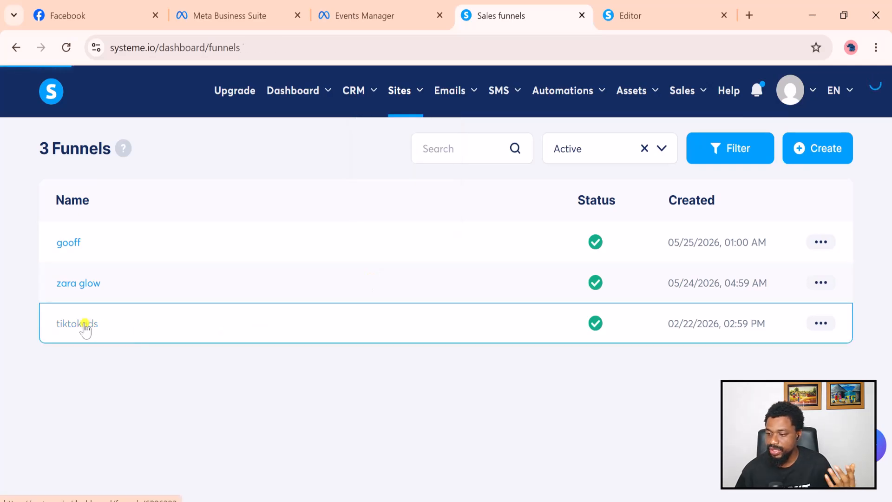
{"action": "left_click", "coordinate": [85, 324]}
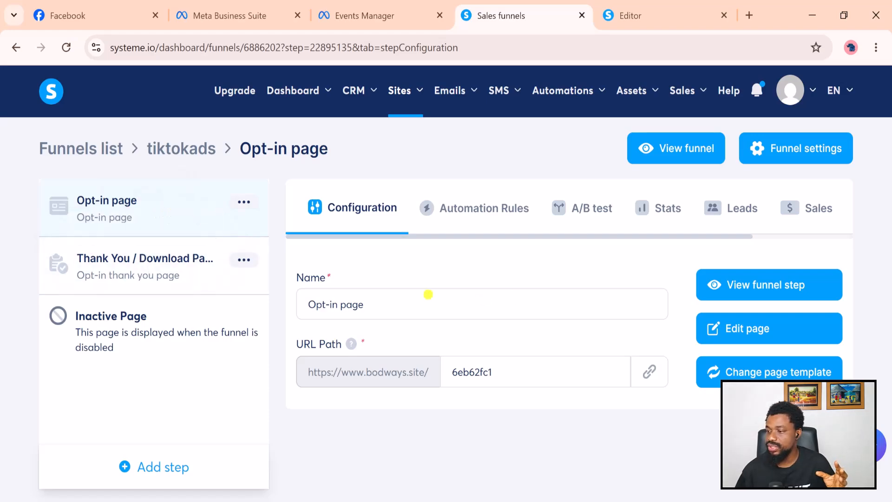
{"action": "left_click", "coordinate": [760, 330]}
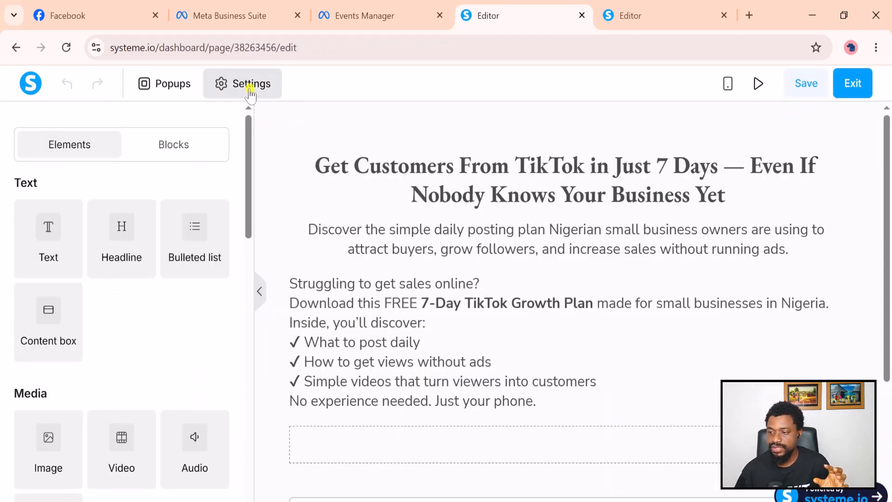
Open the Opt-in page's settings at the Tracking section with the Facebook event and header code options.
{"action": "left_click", "coordinate": [250, 93]}
{"action": "scroll", "coordinate": [135, 288], "scroll_direction": "down", "scroll_amount": 10}
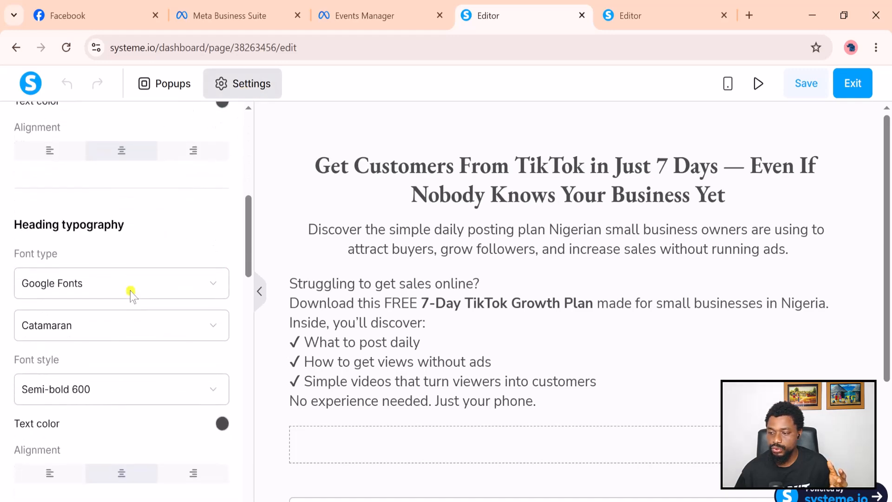
{"action": "scroll", "coordinate": [131, 292], "scroll_direction": "down", "scroll_amount": 15}
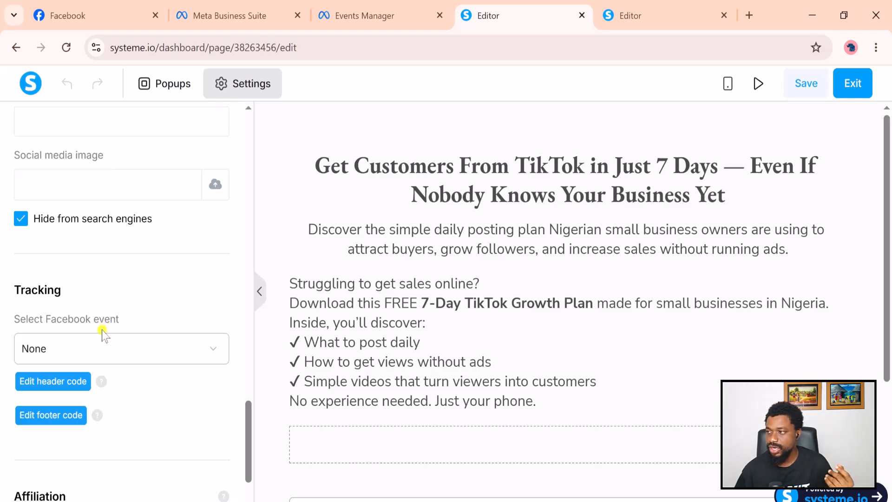
Switch to Events Manager and start connecting a new data source of the Web type.
{"action": "left_click", "coordinate": [375, 18]}
{"action": "left_click", "coordinate": [135, 135]}
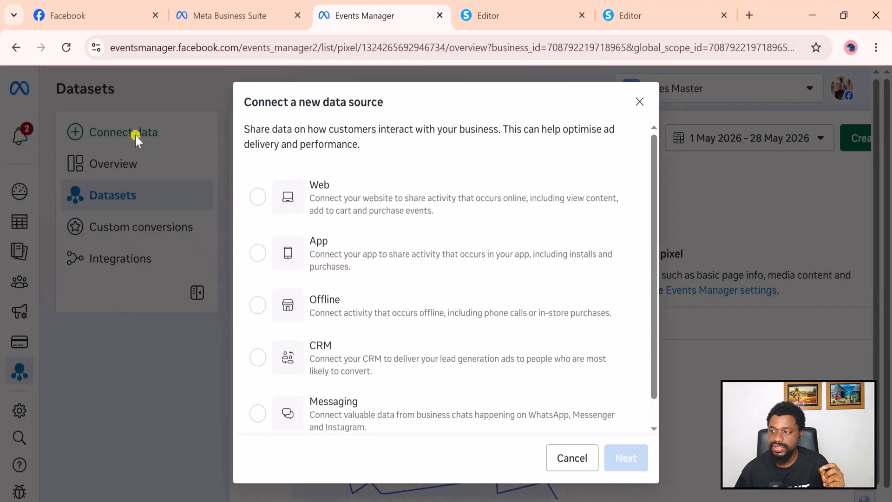
{"action": "left_click", "coordinate": [259, 198]}
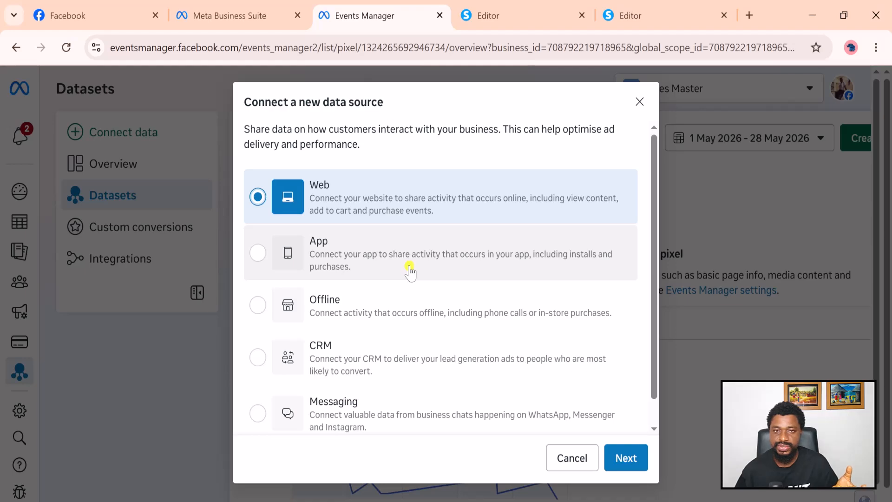
{"action": "scroll", "coordinate": [409, 270], "scroll_direction": "down", "scroll_amount": 1}
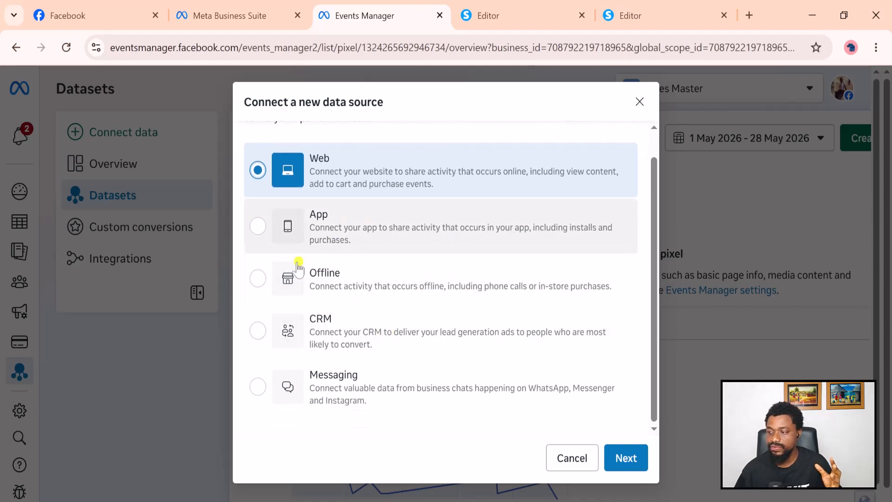
{"action": "left_click", "coordinate": [627, 459]}
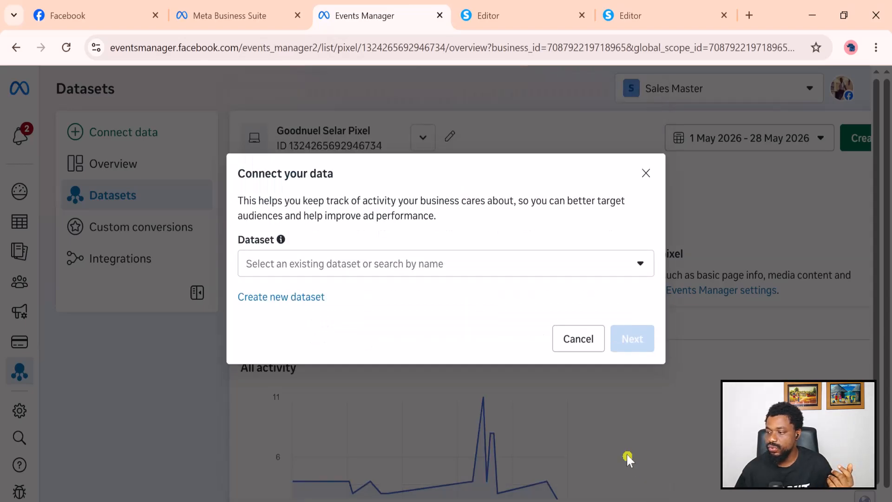
Select the existing Goodnuel Selar Pixel as the dataset for the new web connection and continue to the setup methods.
{"action": "left_click", "coordinate": [330, 274]}
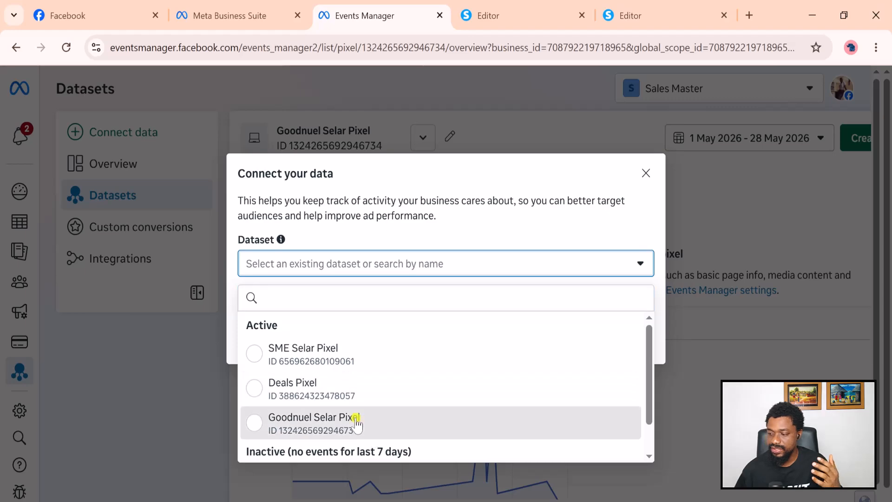
{"action": "left_click", "coordinate": [358, 421]}
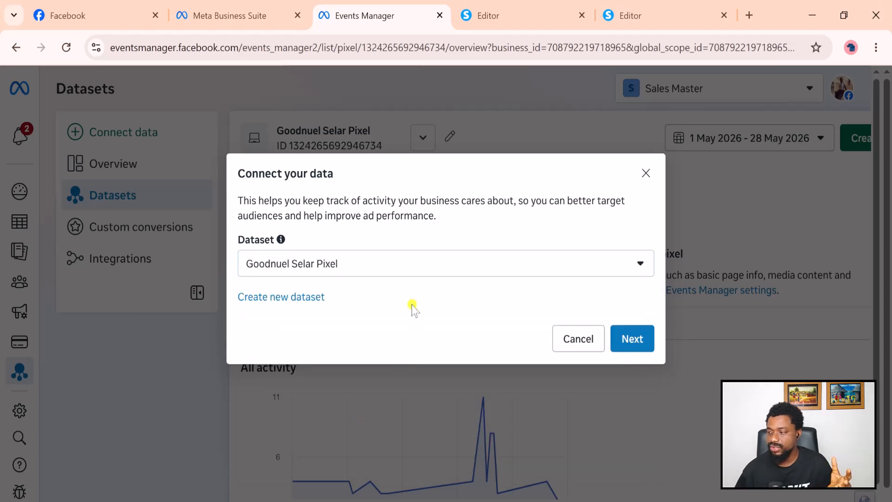
{"action": "left_click", "coordinate": [644, 348]}
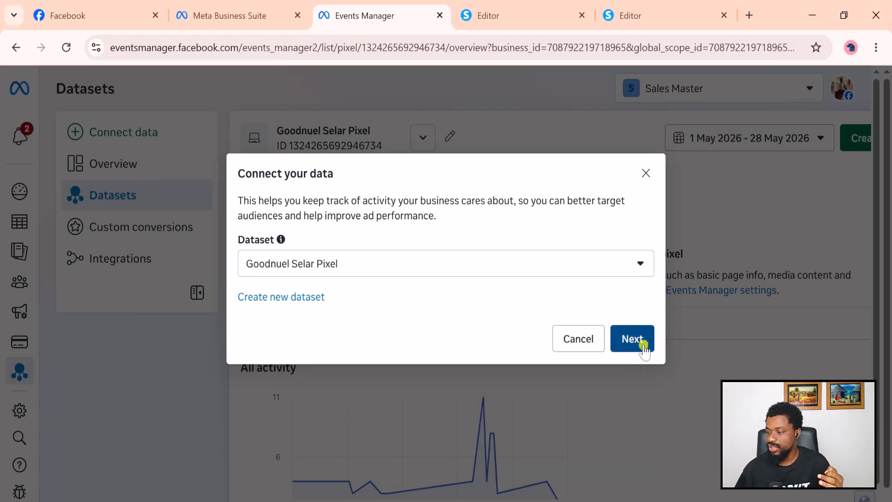
{"action": "left_click", "coordinate": [640, 340]}
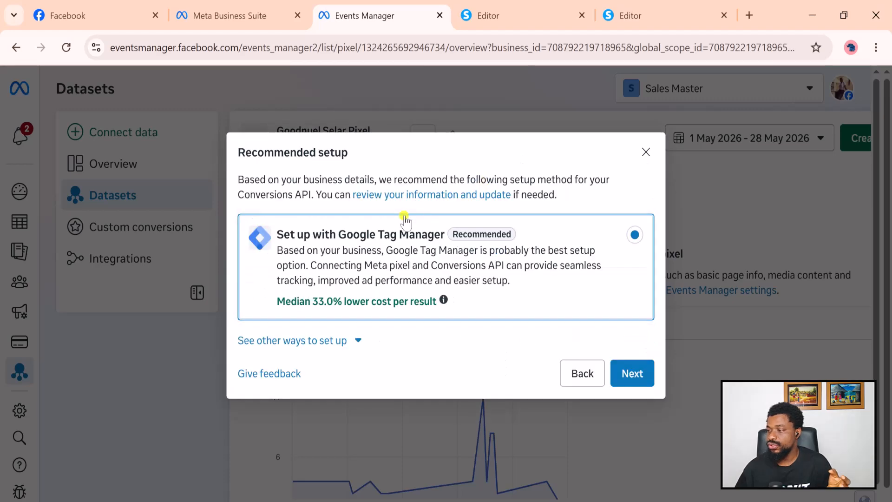
Show the other setup methods and choose to set up the connection manually.
{"action": "left_click", "coordinate": [357, 344]}
{"action": "scroll", "coordinate": [411, 294], "scroll_direction": "down", "scroll_amount": 2}
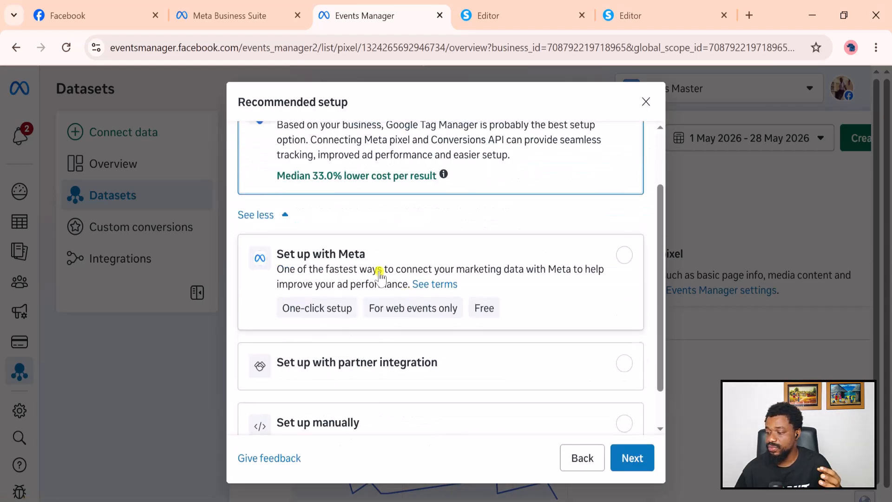
{"action": "scroll", "coordinate": [362, 283], "scroll_direction": "down", "scroll_amount": 1}
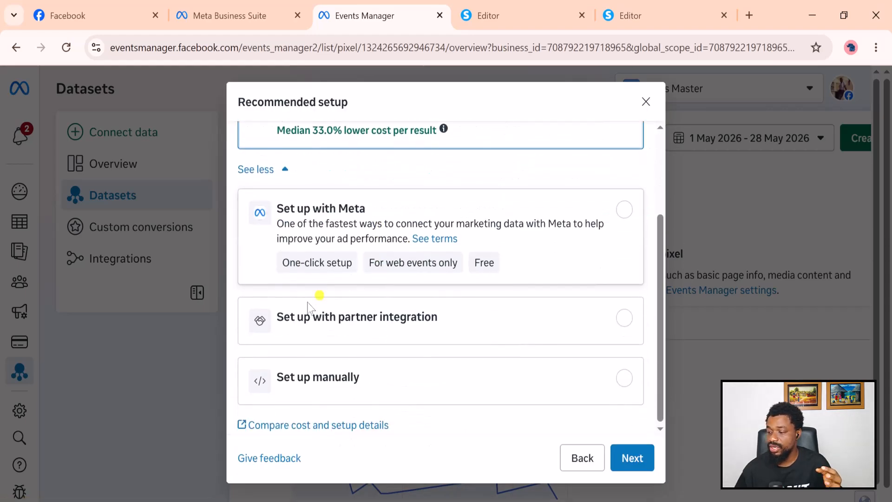
{"action": "left_click", "coordinate": [309, 384]}
{"action": "scroll", "coordinate": [325, 378], "scroll_direction": "down", "scroll_amount": 1}
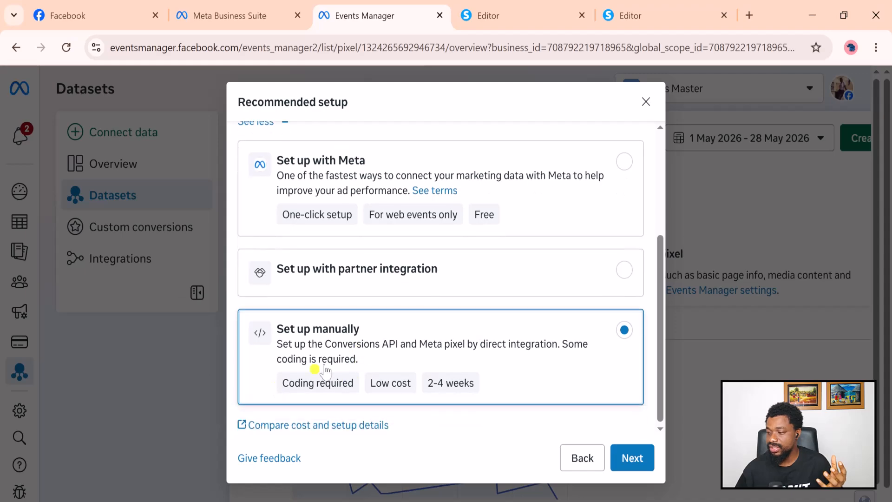
{"action": "left_click", "coordinate": [637, 460]}
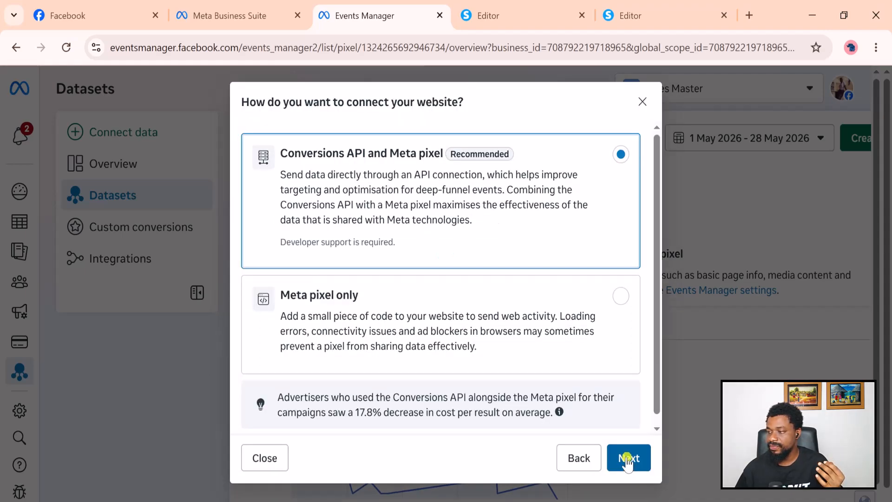
Connect the website with Meta pixel only and copy the Meta pixel base code.
{"action": "scroll", "coordinate": [325, 333], "scroll_direction": "down", "scroll_amount": 1}
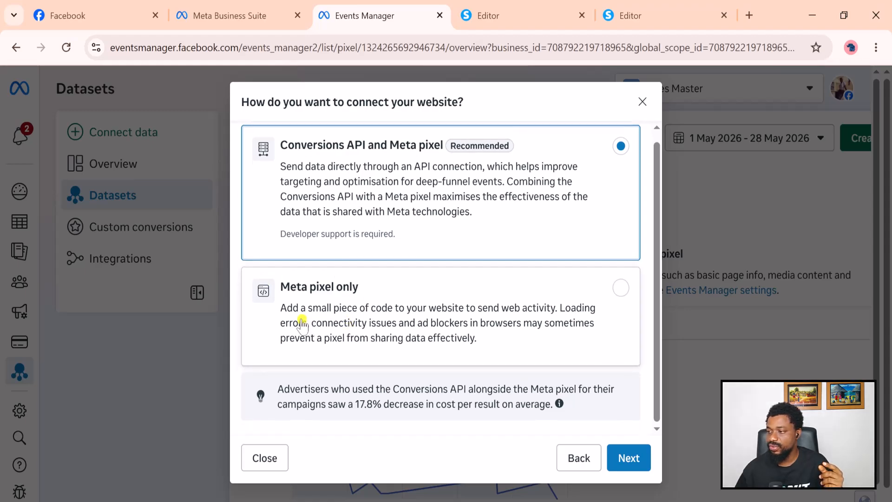
{"action": "left_click", "coordinate": [300, 321]}
{"action": "left_click", "coordinate": [629, 457]}
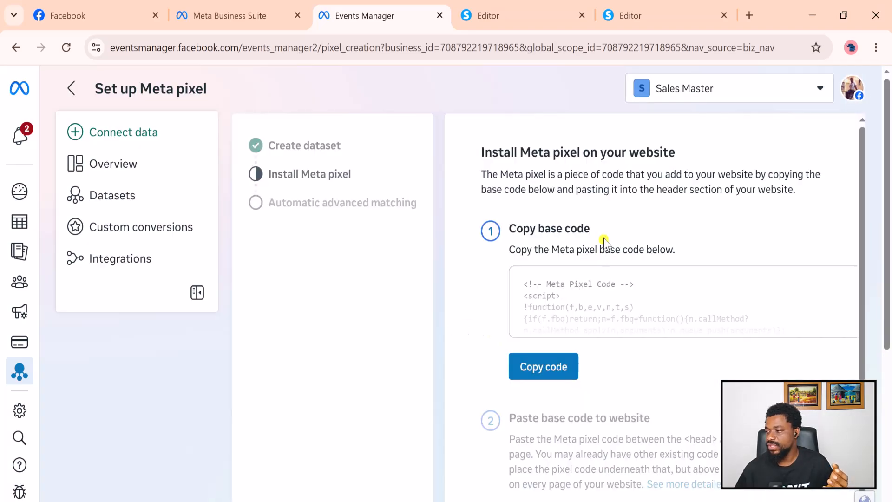
{"action": "left_click", "coordinate": [551, 367]}
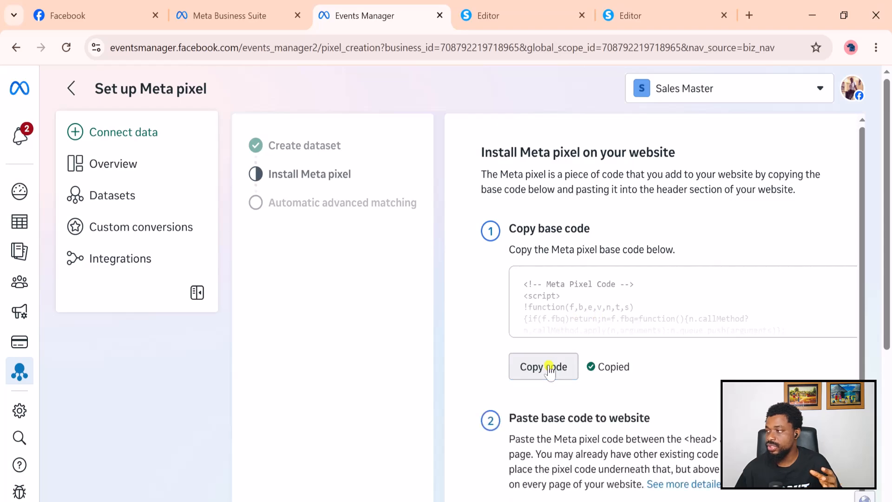
Switch to the opt-in page's systeme.io editor, replace all of its header code with the copied Meta pixel base code and save the code.
{"action": "left_click", "coordinate": [654, 23]}
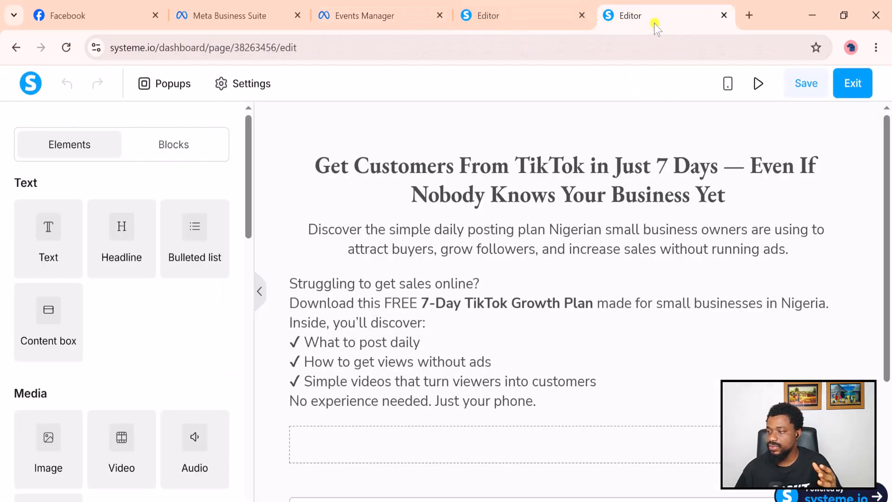
{"action": "left_click", "coordinate": [540, 19]}
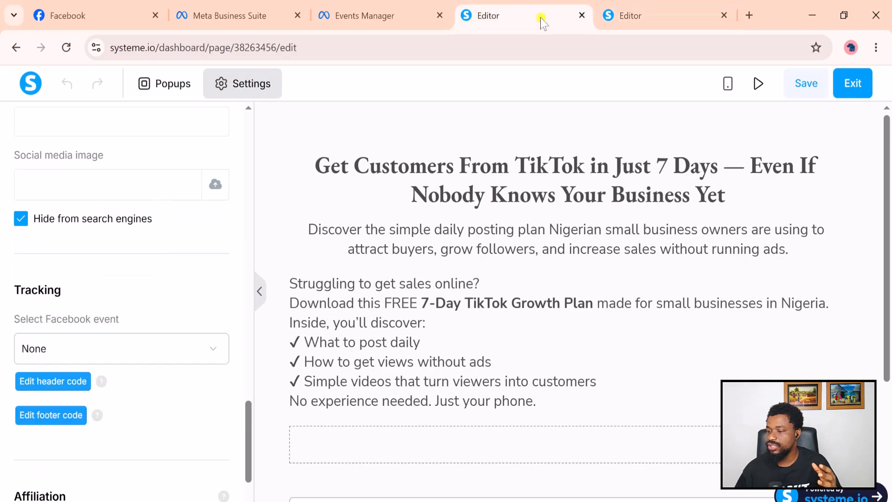
{"action": "left_click", "coordinate": [45, 382]}
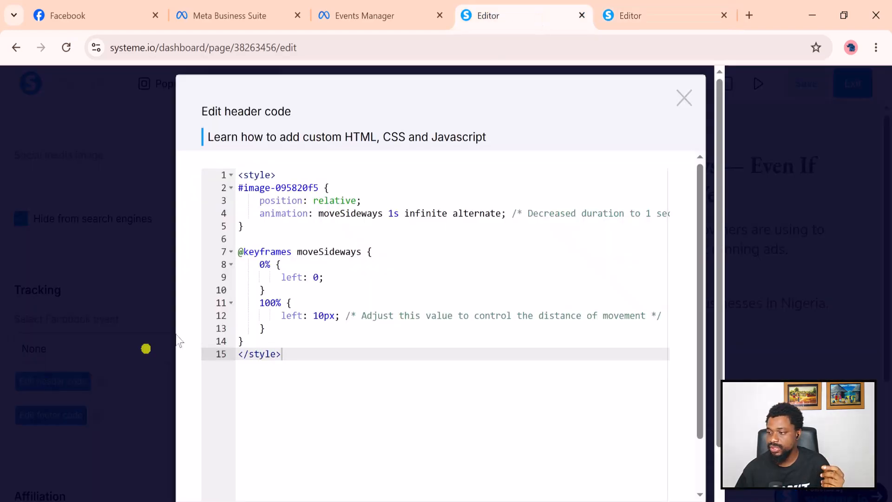
{"action": "triple_click", "coordinate": [275, 227]}
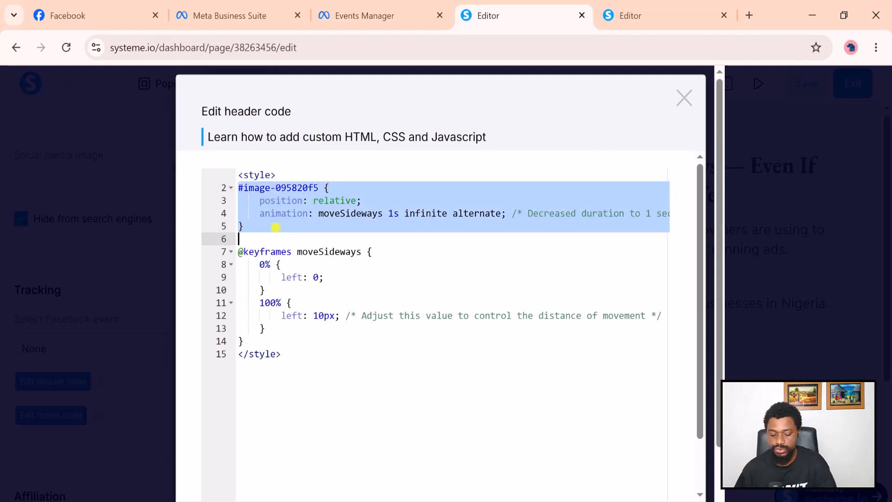
{"action": "key", "text": "ctrl+a"}
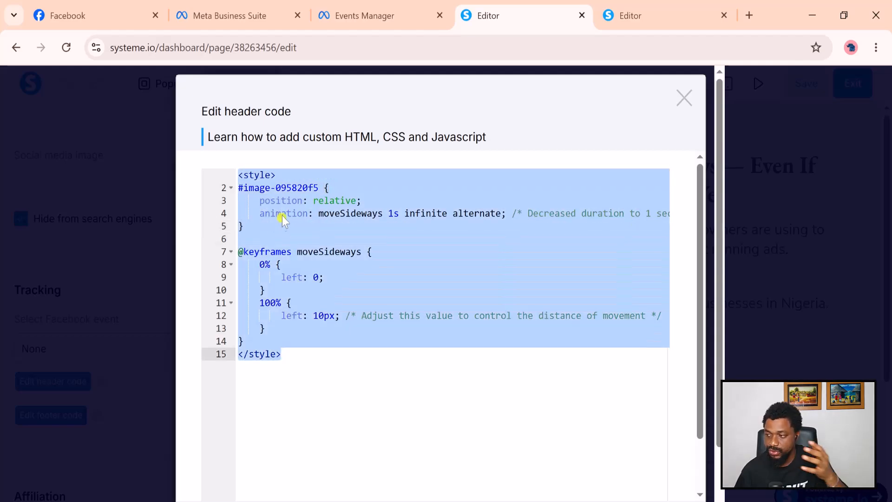
{"action": "right_click", "coordinate": [283, 209]}
{"action": "left_click", "coordinate": [320, 244]}
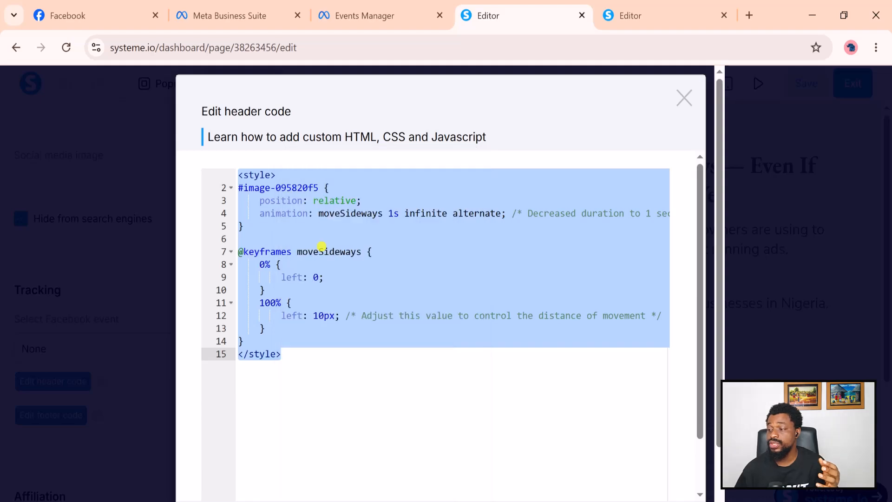
{"action": "scroll", "coordinate": [557, 381], "scroll_direction": "down", "scroll_amount": 3}
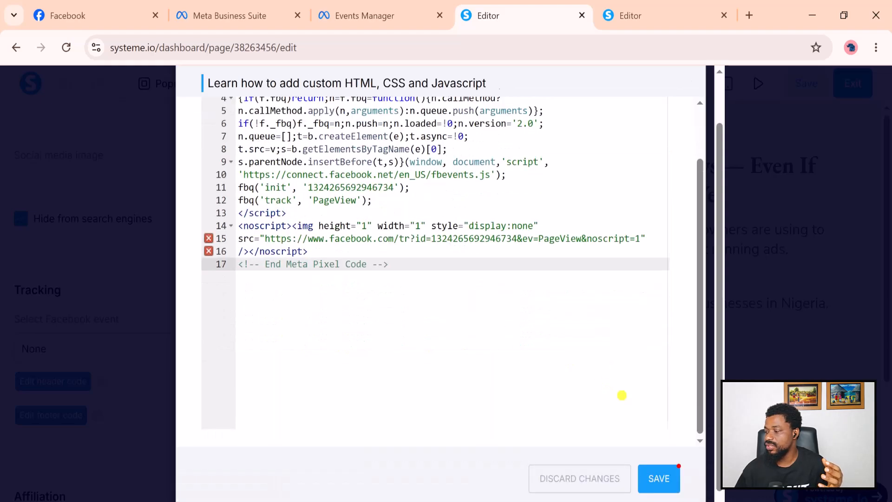
{"action": "left_click", "coordinate": [667, 472]}
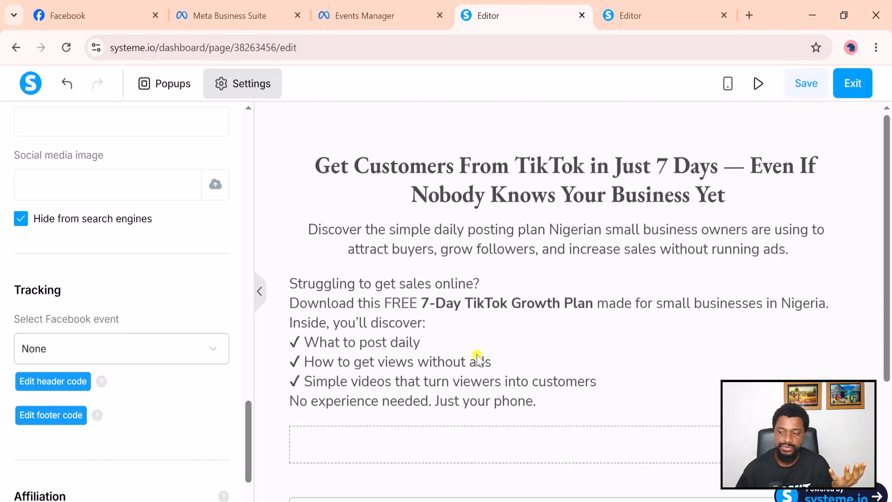
Set the opt-in page's Facebook event to View content, save the page and exit the editor.
{"action": "left_click", "coordinate": [211, 359]}
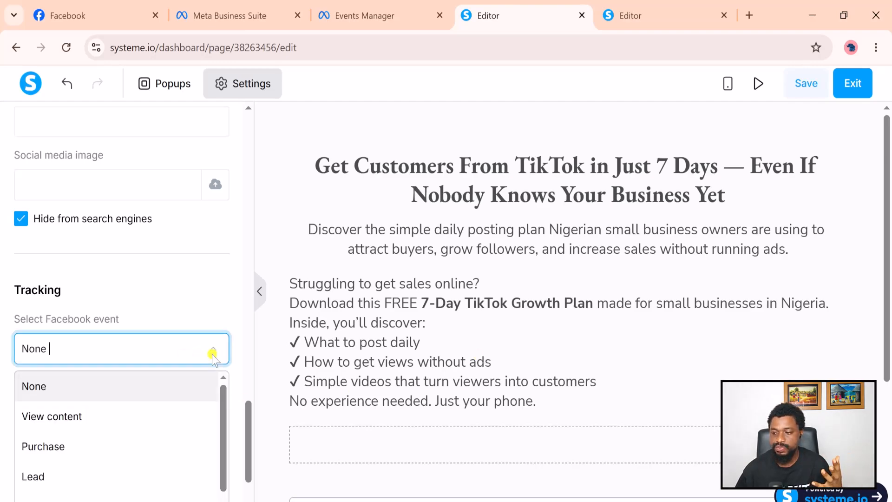
{"action": "left_click", "coordinate": [93, 425]}
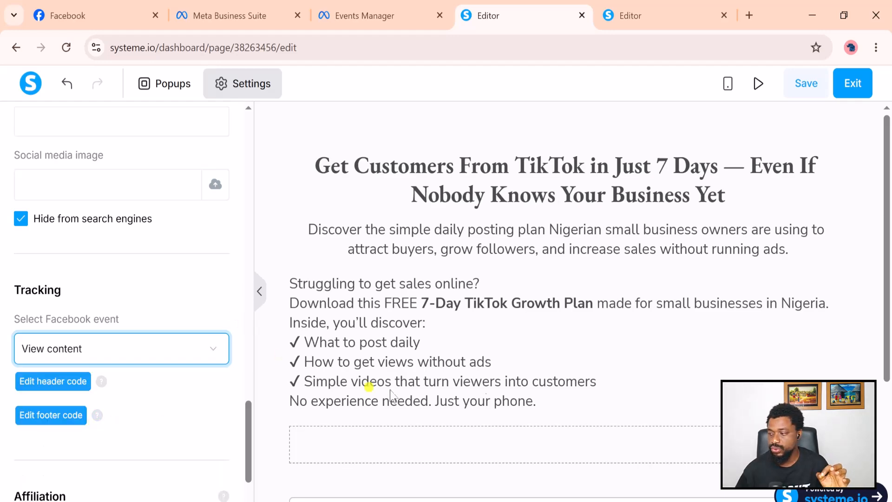
{"action": "left_click", "coordinate": [806, 85]}
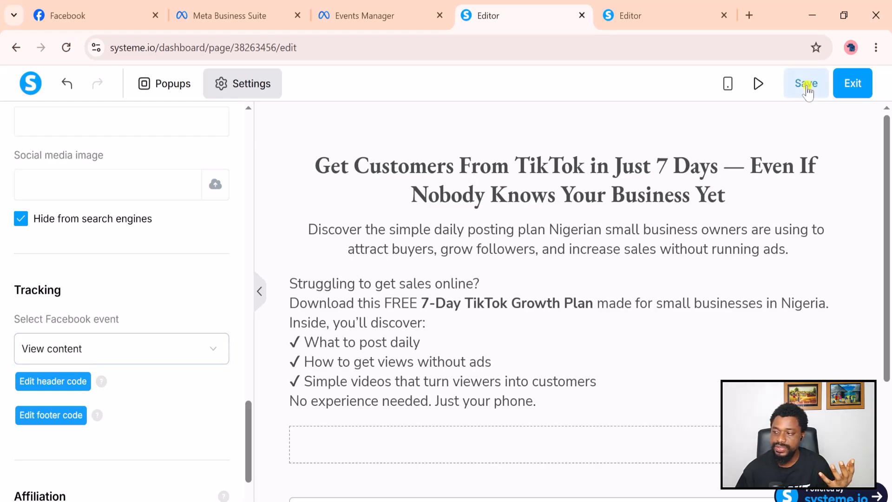
{"action": "left_click", "coordinate": [855, 91]}
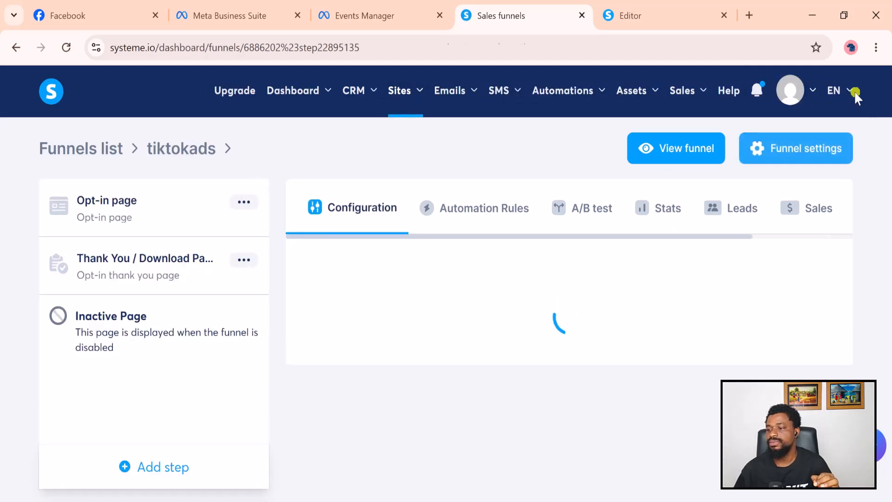
Open the Thank You / Download Page of the tiktokads funnel for editing and go to its tracking settings.
{"action": "left_click", "coordinate": [161, 277]}
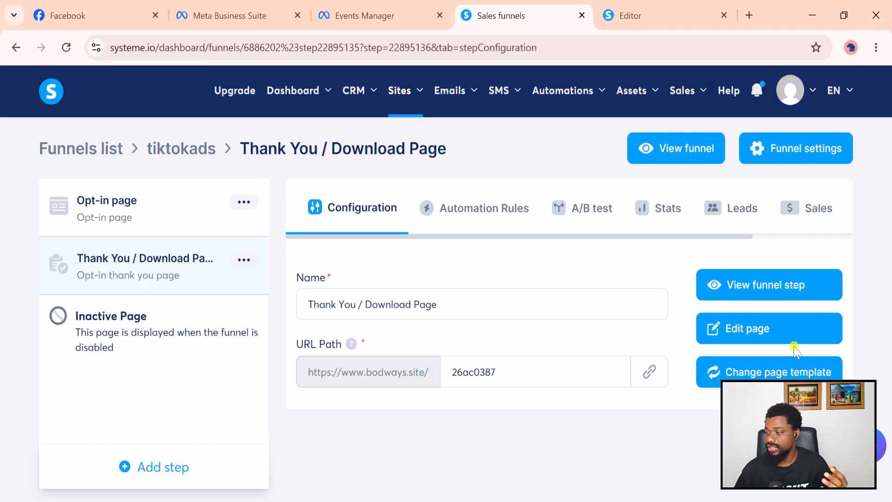
{"action": "left_click", "coordinate": [755, 332]}
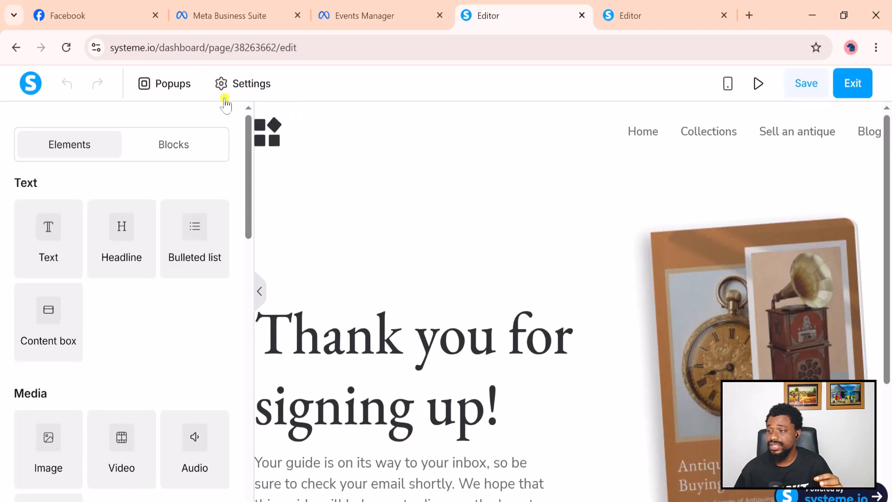
{"action": "left_click", "coordinate": [247, 86]}
{"action": "scroll", "coordinate": [180, 231], "scroll_direction": "down", "scroll_amount": 15}
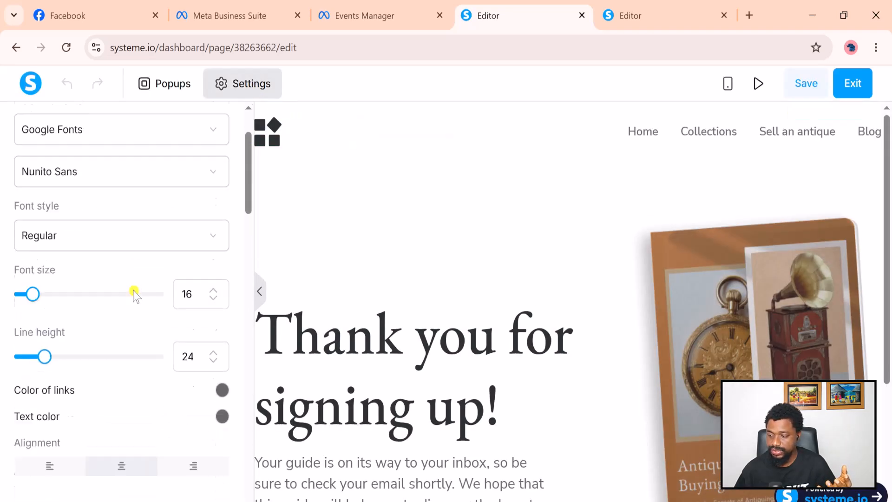
{"action": "scroll", "coordinate": [117, 273], "scroll_direction": "down", "scroll_amount": 15}
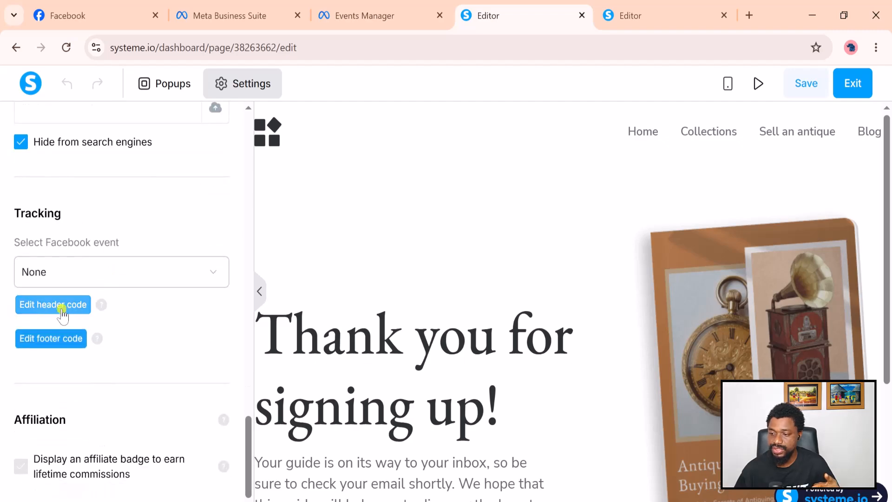
Copy the pixel base code from Events Manager again, replace the thank-you page's entire header code with it and save the code.
{"action": "left_click", "coordinate": [359, 17]}
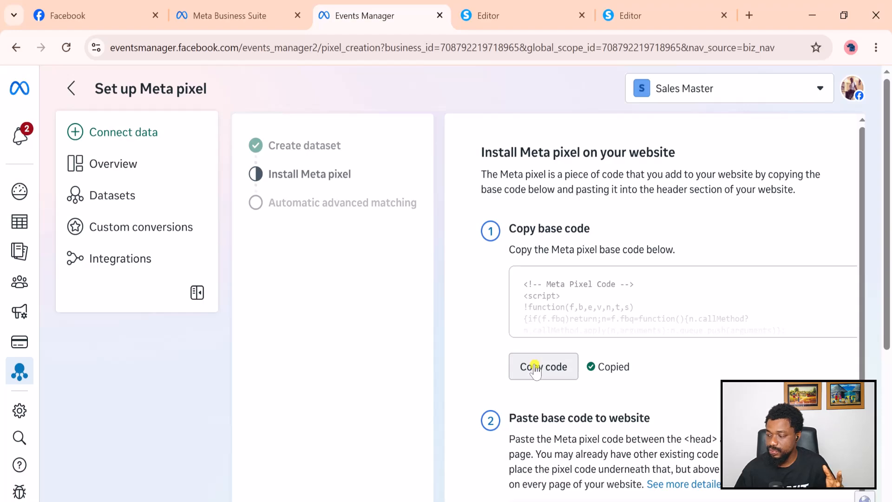
{"action": "left_click", "coordinate": [528, 23]}
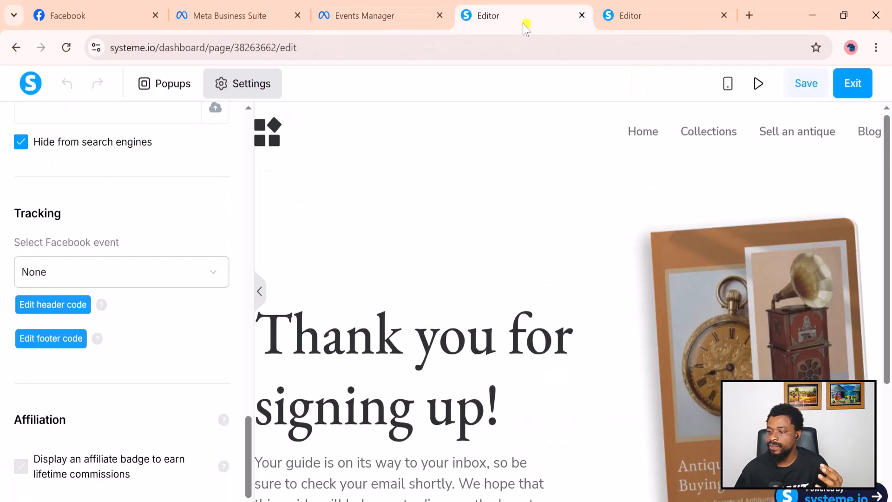
{"action": "left_click", "coordinate": [52, 304]}
{"action": "triple_click", "coordinate": [292, 270]}
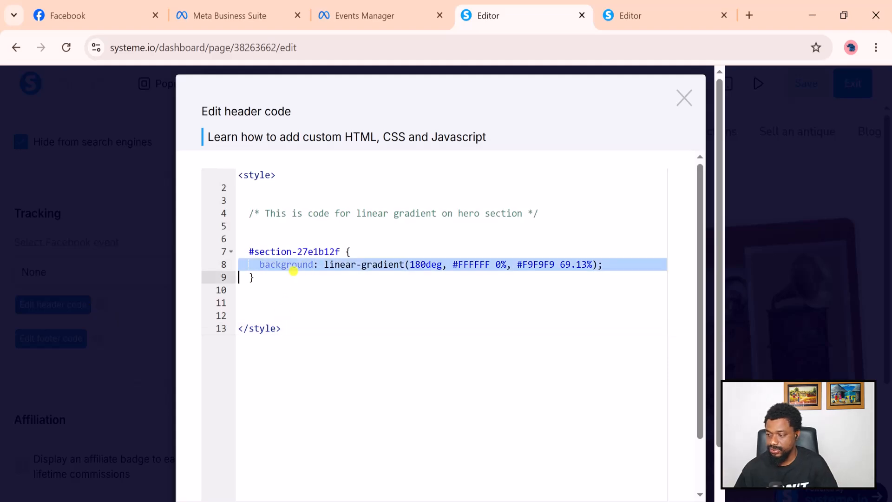
{"action": "key", "text": "ctrl+a"}
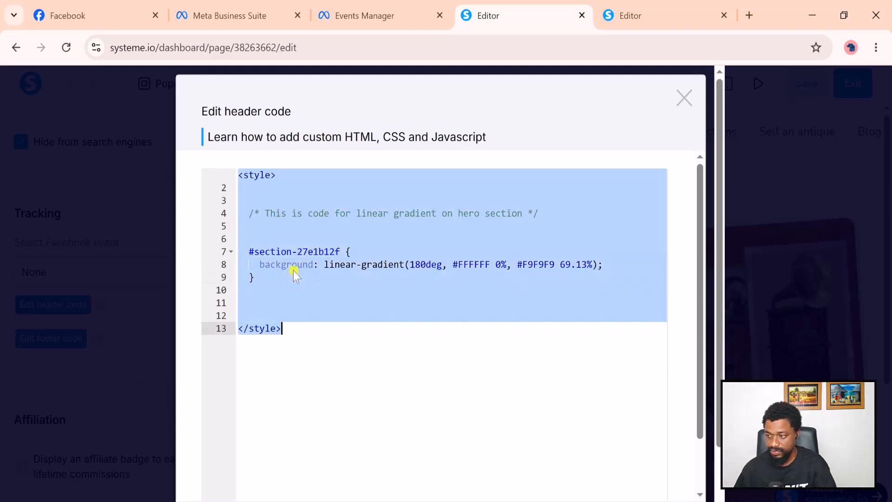
{"action": "right_click", "coordinate": [294, 269]}
{"action": "left_click", "coordinate": [326, 243]}
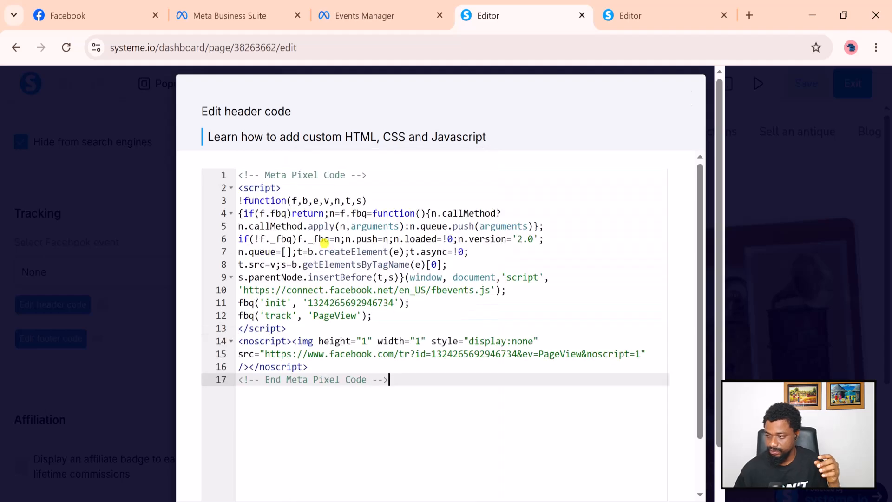
{"action": "scroll", "coordinate": [669, 399], "scroll_direction": "down", "scroll_amount": 3}
{"action": "scroll", "coordinate": [707, 487], "scroll_direction": "down", "scroll_amount": 1}
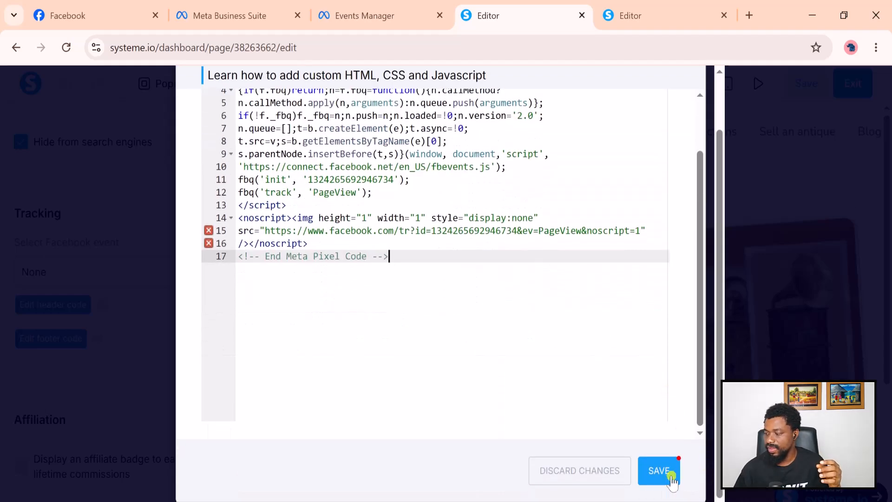
{"action": "left_click", "coordinate": [658, 474]}
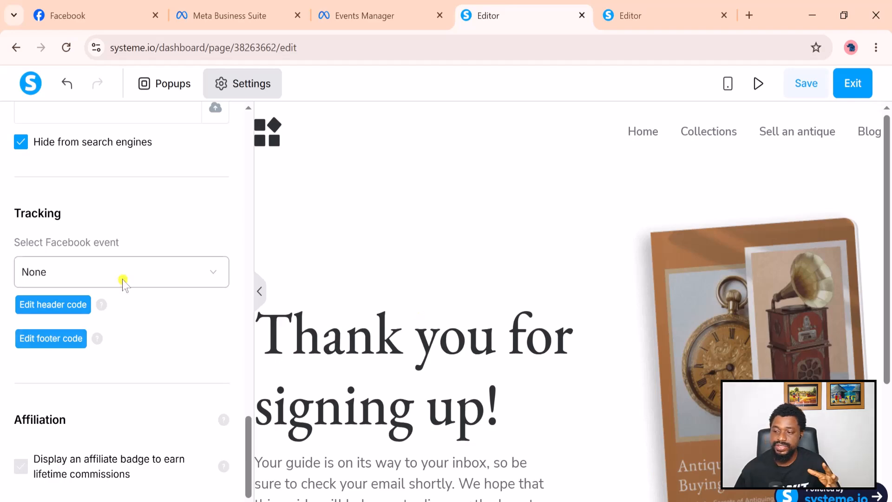
Set the thank-you page's Facebook event to Lead and save the page.
{"action": "left_click", "coordinate": [123, 282]}
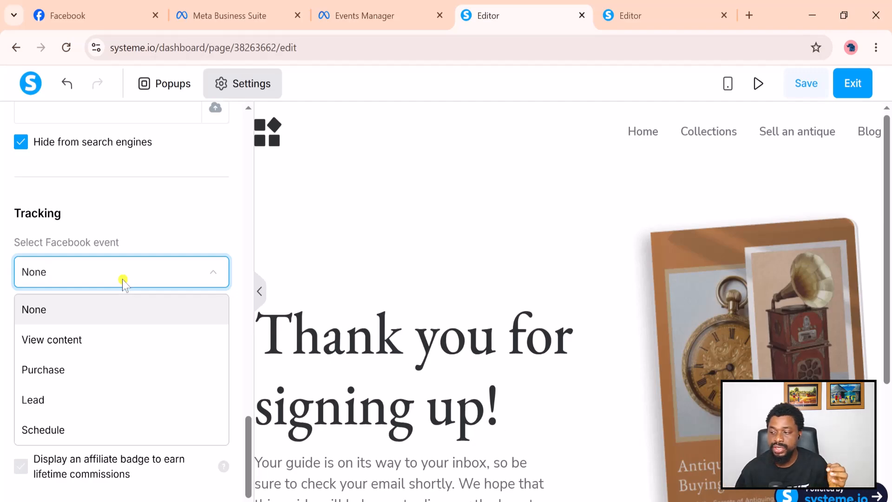
{"action": "left_click", "coordinate": [63, 412]}
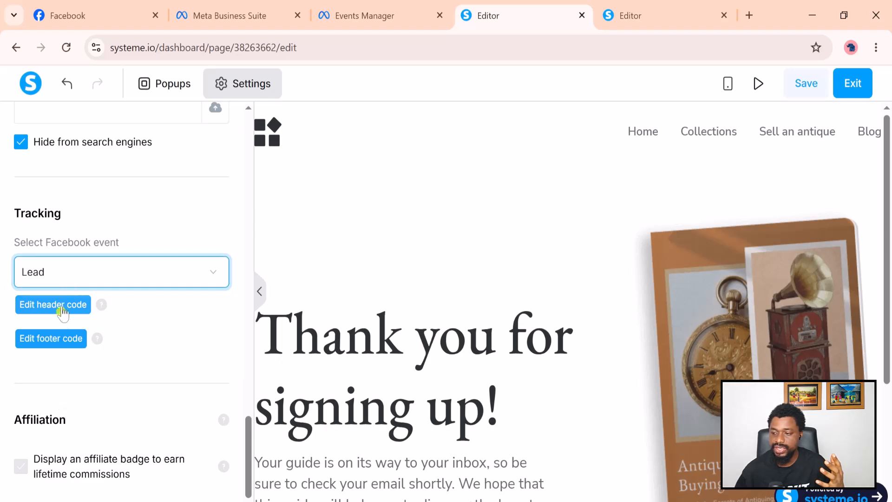
{"action": "left_click", "coordinate": [804, 84]}
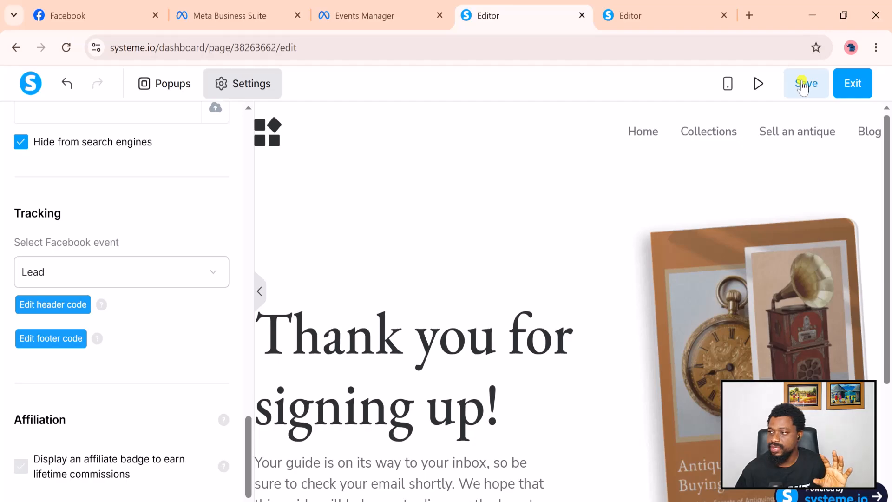
Switch to Events Manager, open the Goodnuel Selar Pixel's test events, choose the Website channel and expand the website events check.
{"action": "left_click", "coordinate": [365, 16]}
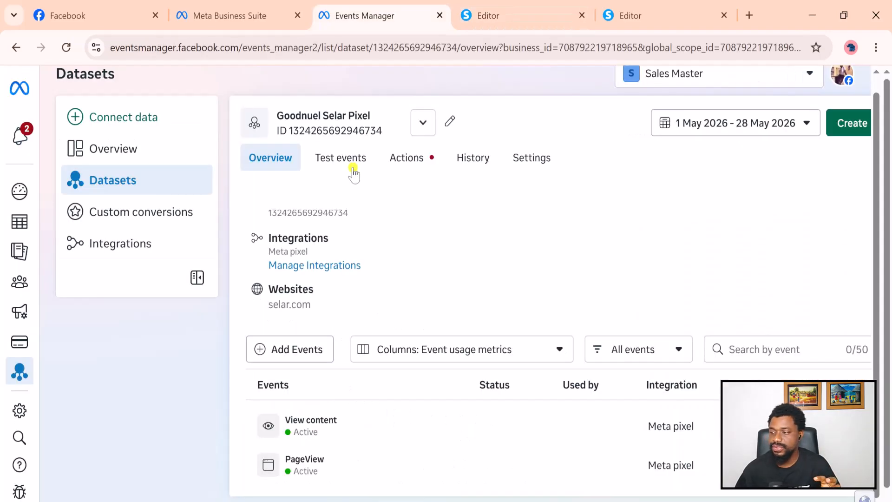
{"action": "left_click", "coordinate": [341, 160]}
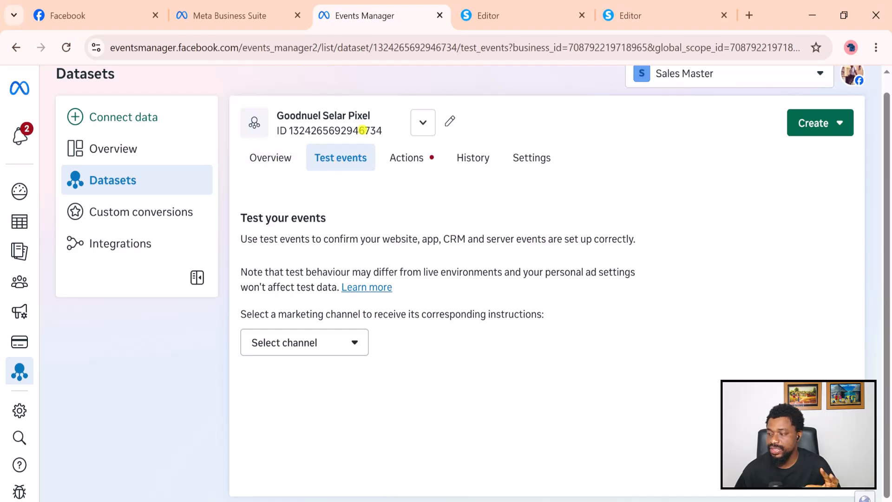
{"action": "left_click", "coordinate": [342, 340]}
{"action": "left_click", "coordinate": [296, 380]}
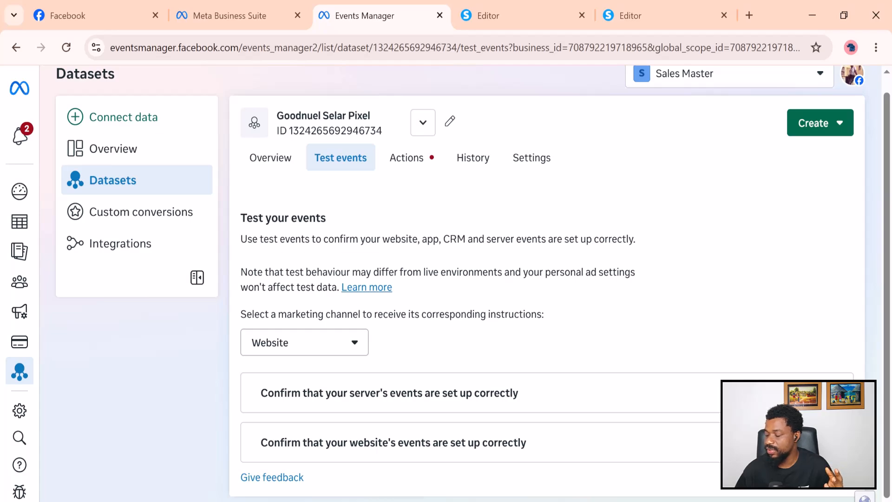
{"action": "left_click", "coordinate": [836, 441]}
{"action": "scroll", "coordinate": [525, 320], "scroll_direction": "down", "scroll_amount": 3}
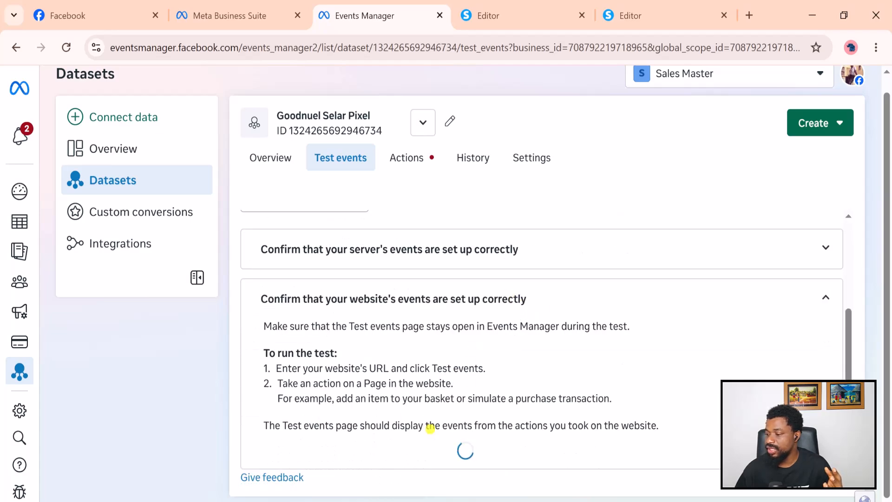
{"action": "scroll", "coordinate": [404, 414], "scroll_direction": "down", "scroll_amount": 1}
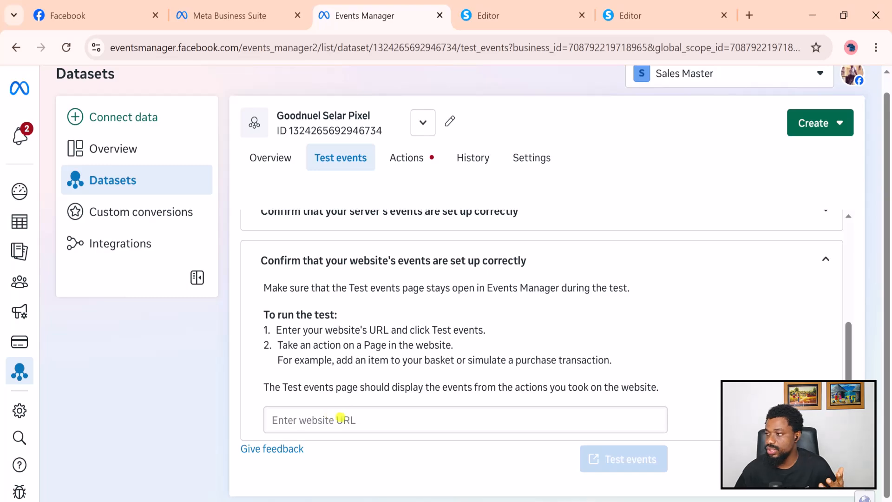
Leave the page editor, paste the opt-in page's URL as the website to test in Events Manager and start the event test.
{"action": "left_click", "coordinate": [492, 19]}
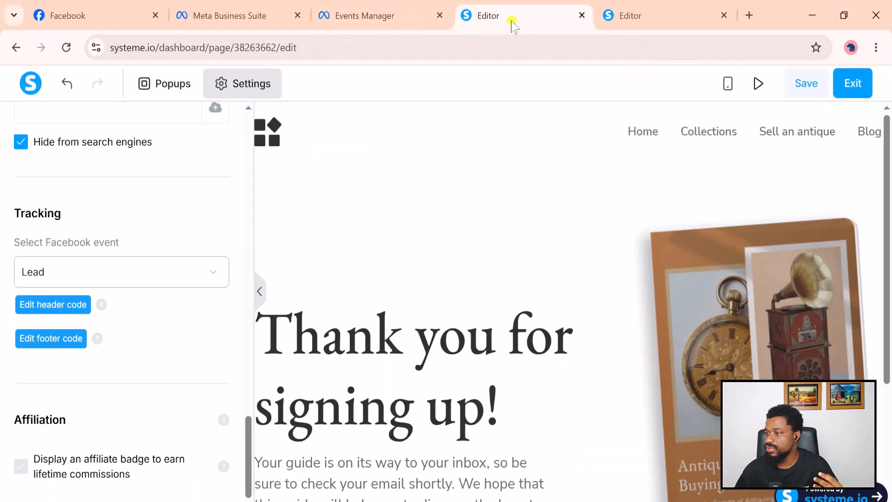
{"action": "left_click", "coordinate": [811, 98]}
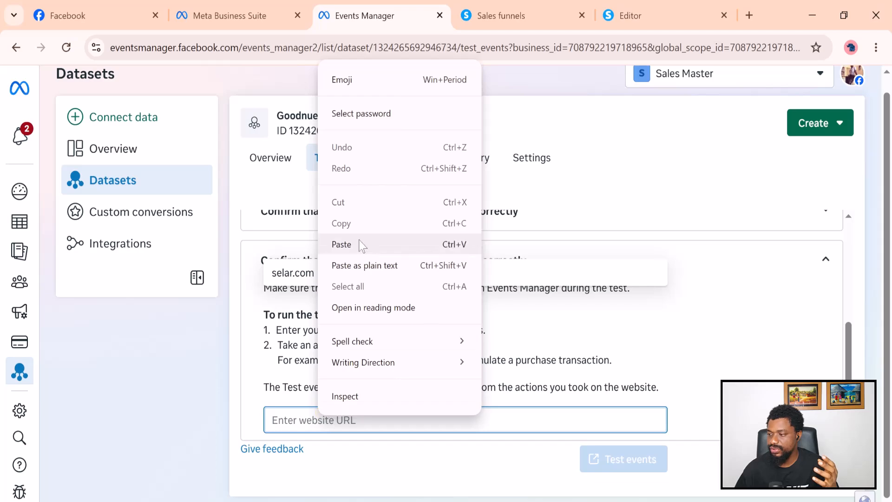
{"action": "left_click", "coordinate": [360, 243]}
{"action": "left_click", "coordinate": [639, 460]}
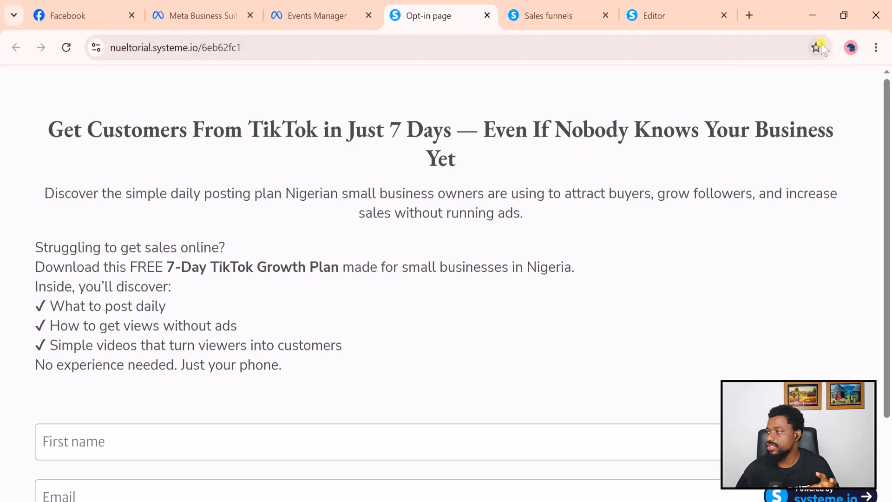
Search the web for meta pixel helper in a new tab and open the extension's Chrome Web Store page.
{"action": "left_click", "coordinate": [749, 18]}
{"action": "type", "text": "mer"}
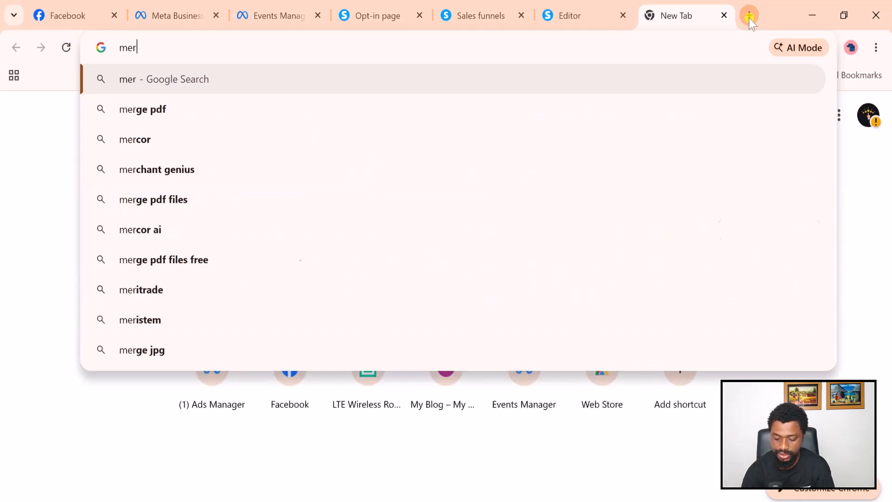
{"action": "key", "text": "BackSpace"}
{"action": "type", "text": "ta "}
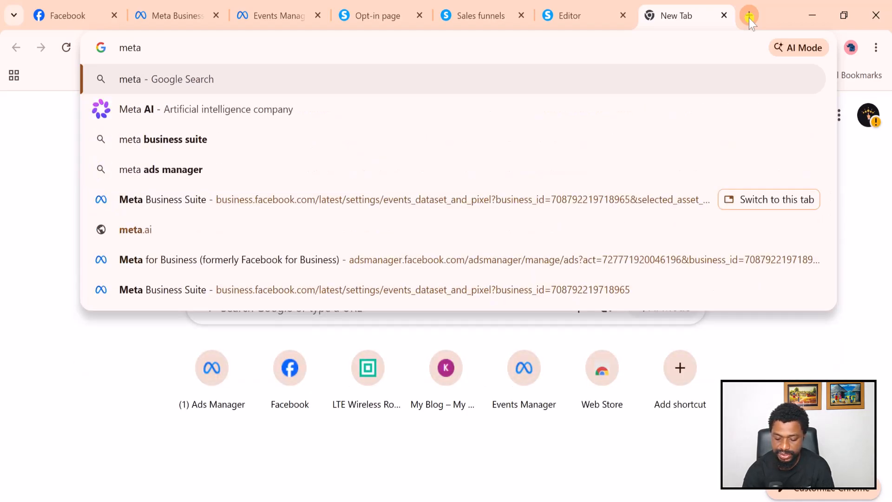
{"action": "type", "text": "pix"}
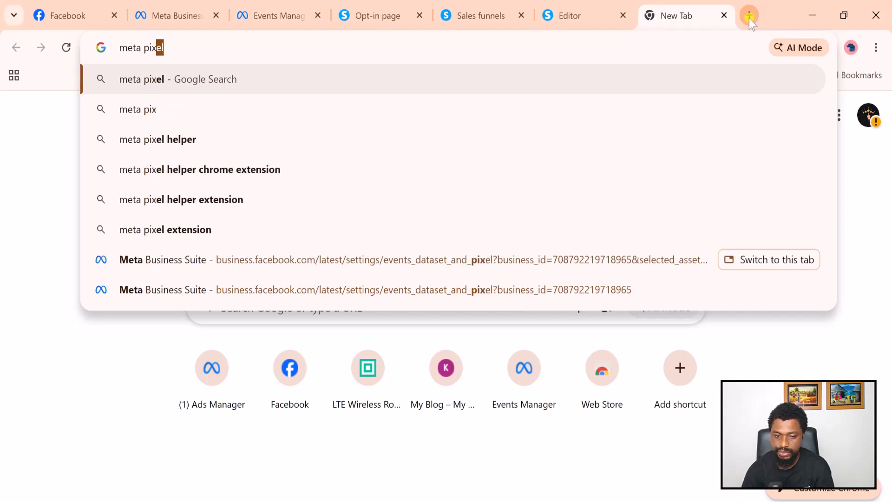
{"action": "left_click", "coordinate": [192, 145]}
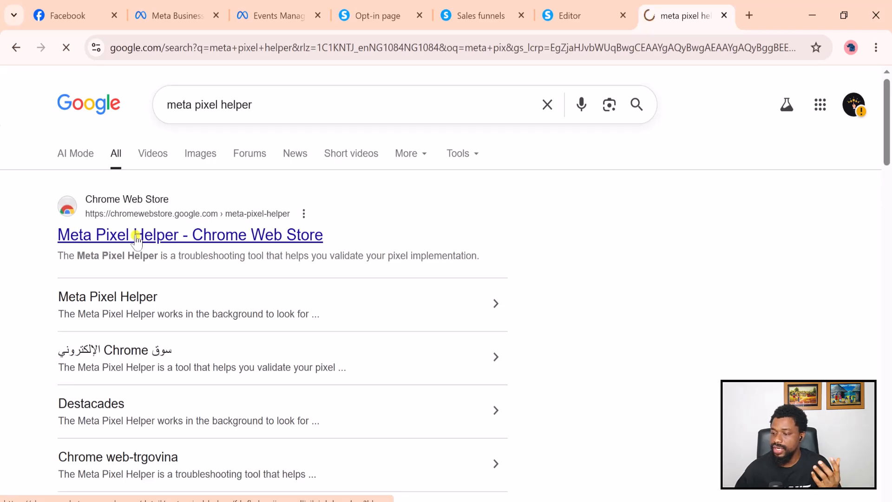
{"action": "left_click", "coordinate": [137, 236]}
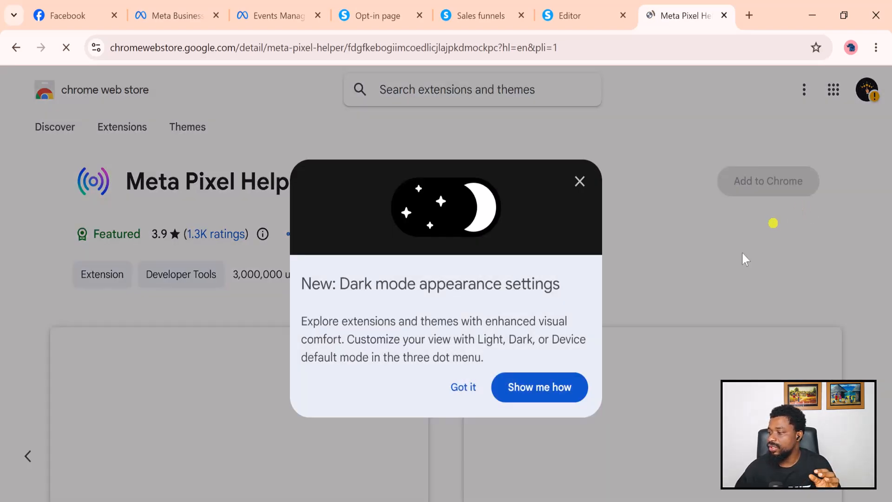
Dismiss the dark mode notice and install the Meta Pixel Helper extension in Chrome.
{"action": "left_click", "coordinate": [579, 182]}
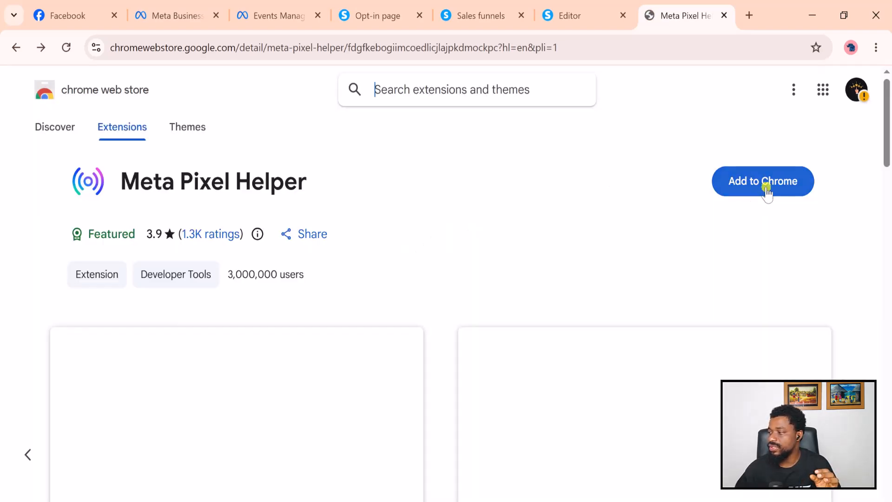
{"action": "left_click", "coordinate": [765, 187]}
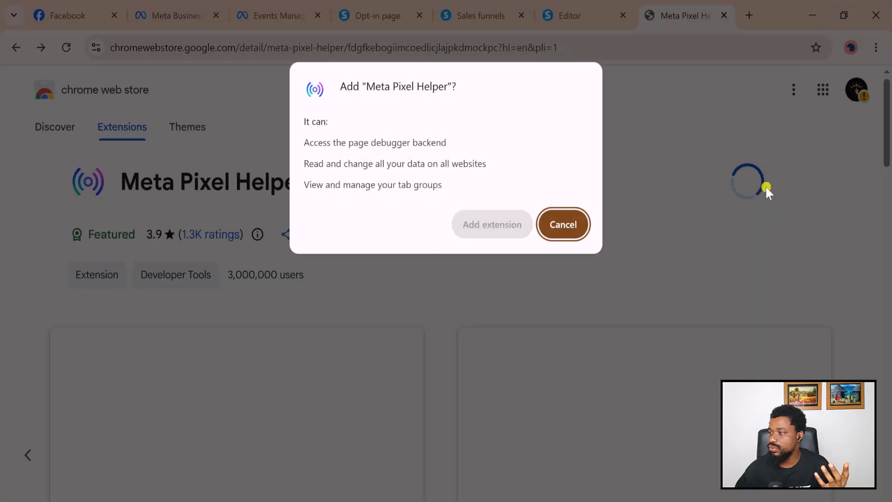
{"action": "left_click", "coordinate": [483, 225]}
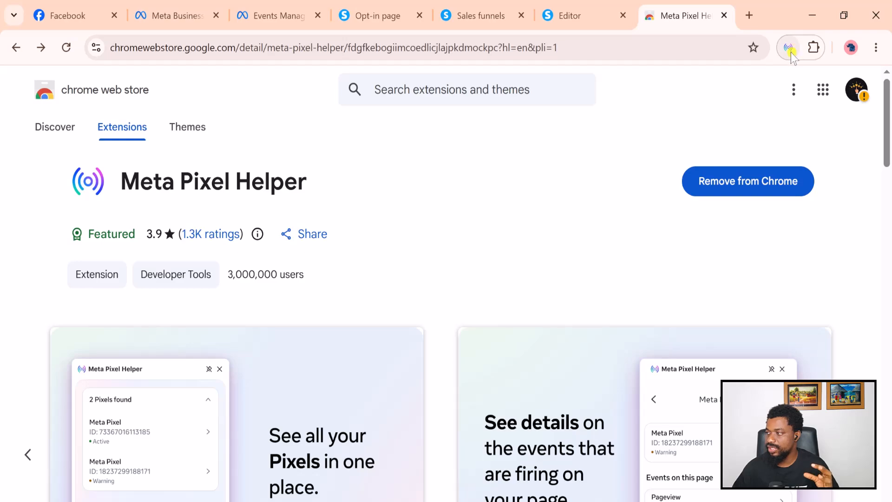
Reload the published opt-in page, check its pixel and events with Meta Pixel Helper, and close the helper.
{"action": "left_click", "coordinate": [597, 23]}
{"action": "left_click", "coordinate": [482, 24]}
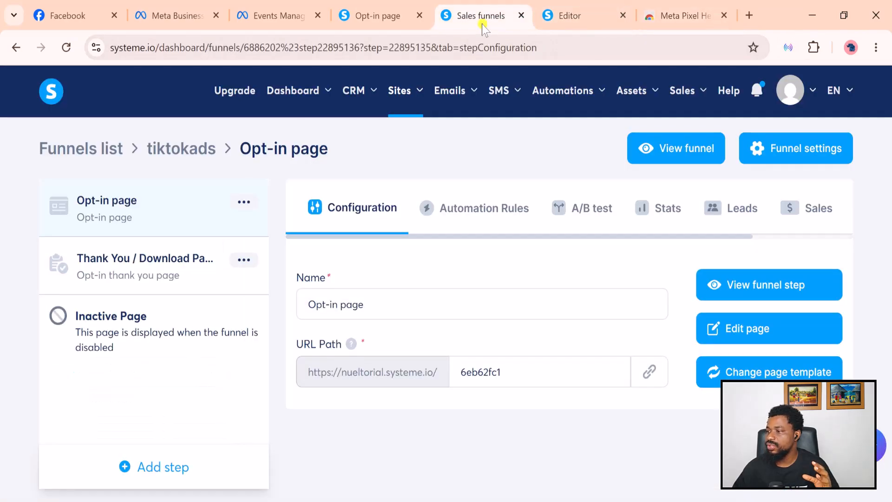
{"action": "left_click", "coordinate": [386, 20]}
{"action": "left_click", "coordinate": [63, 54]}
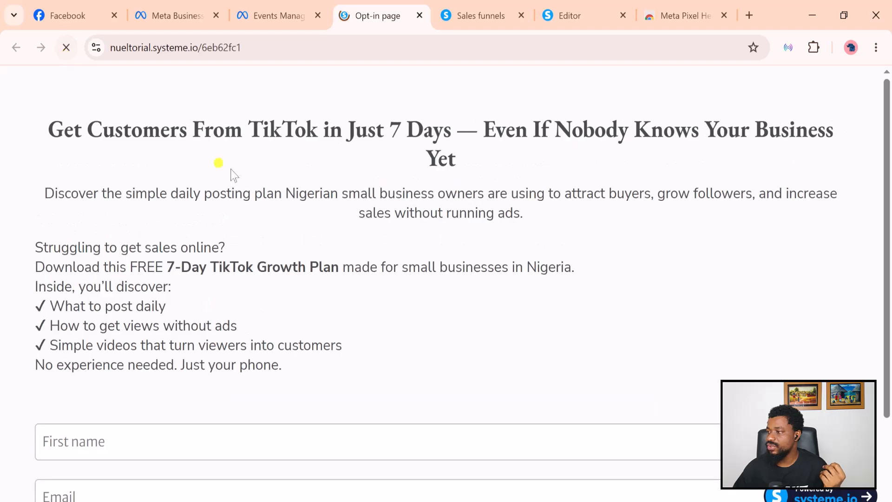
{"action": "left_click", "coordinate": [788, 51]}
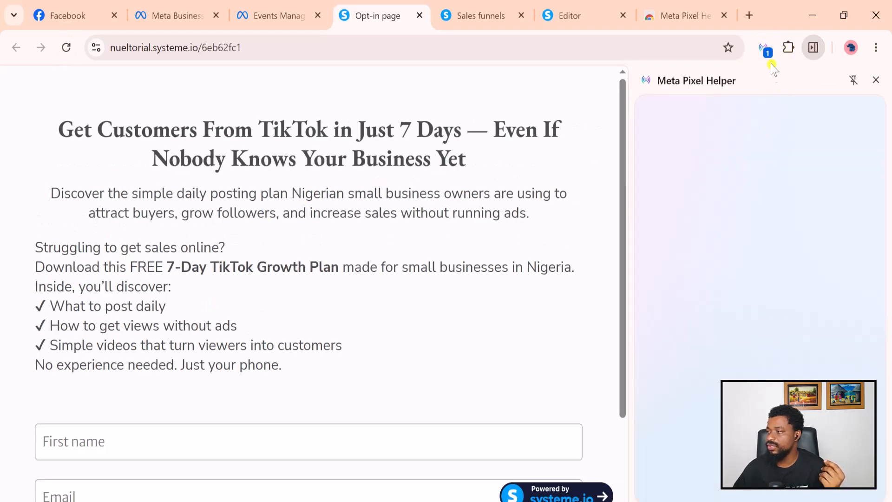
{"action": "left_click", "coordinate": [766, 50]}
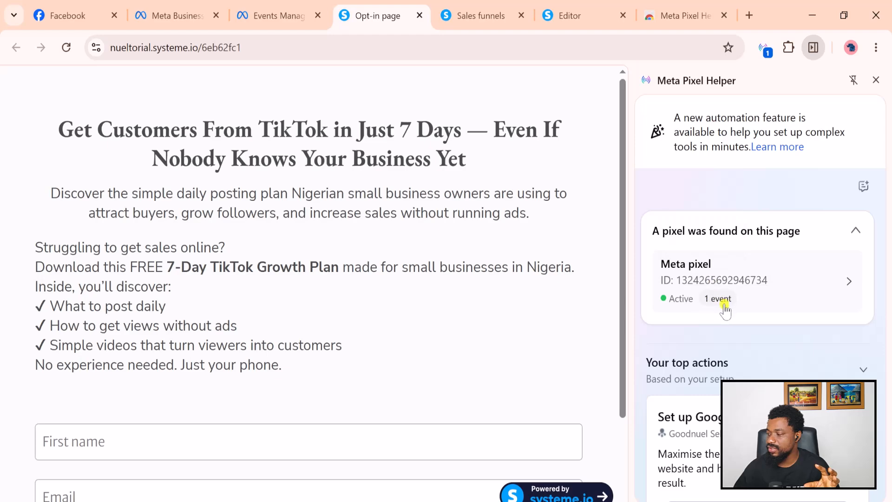
{"action": "scroll", "coordinate": [723, 309], "scroll_direction": "down", "scroll_amount": 1}
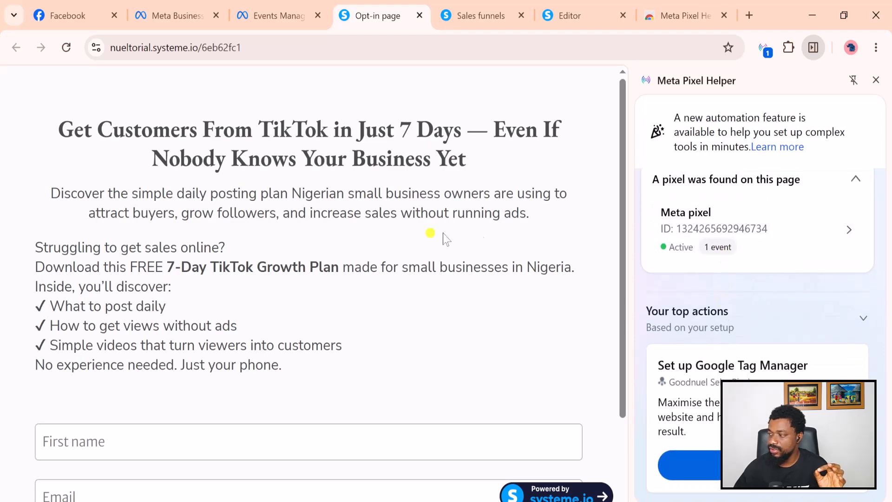
{"action": "scroll", "coordinate": [796, 244], "scroll_direction": "up", "scroll_amount": 1}
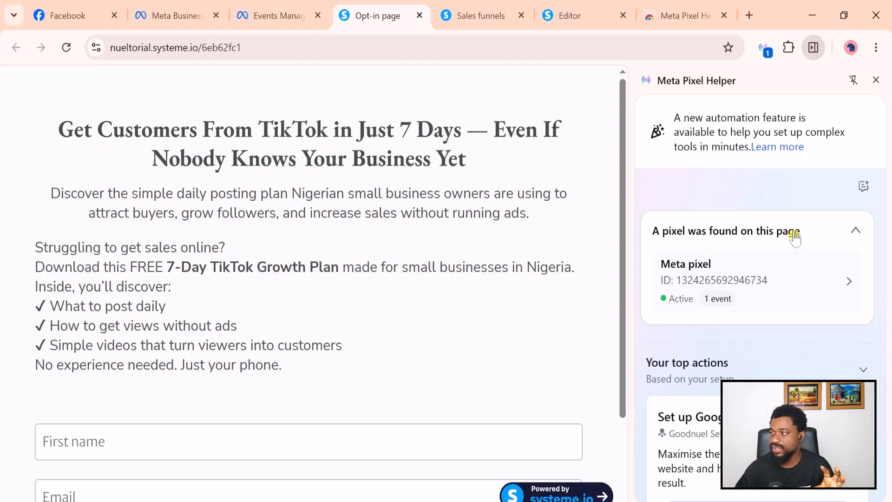
{"action": "left_click", "coordinate": [876, 81]}
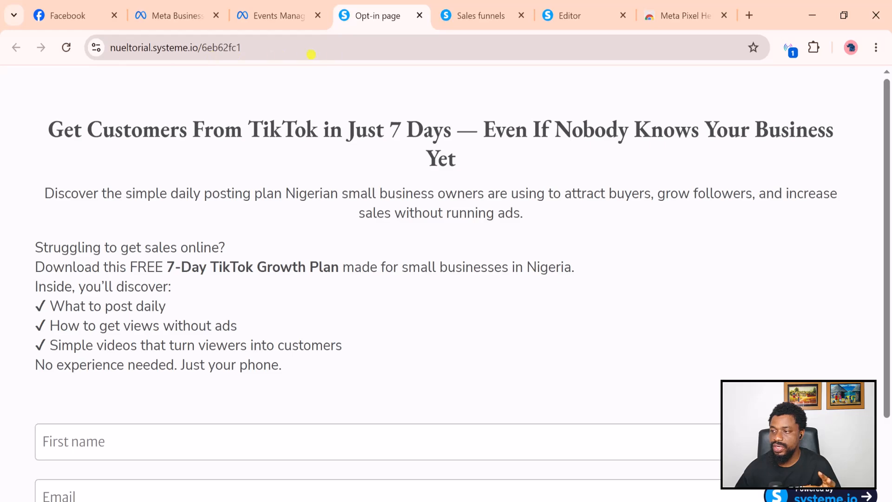
Open the Event Setup Tool from the pixel's settings in Events Manager, and copy the published opt-in page's URL.
{"action": "left_click", "coordinate": [273, 16]}
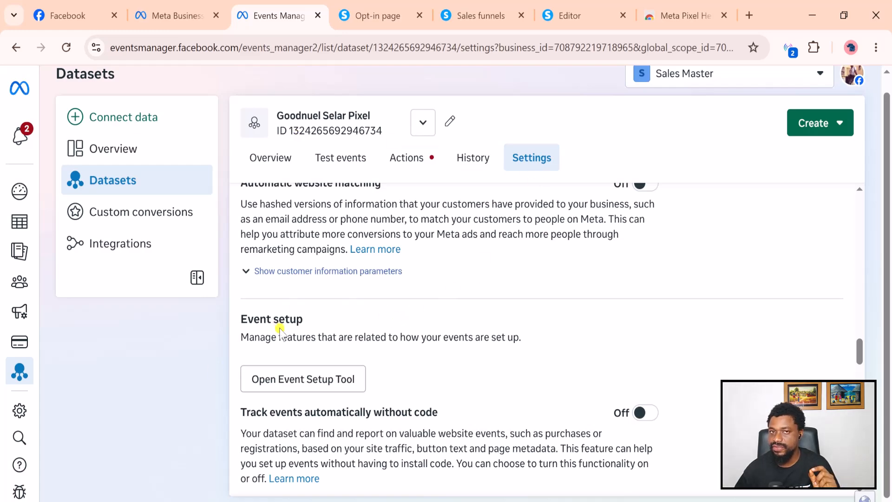
{"action": "left_click", "coordinate": [302, 389]}
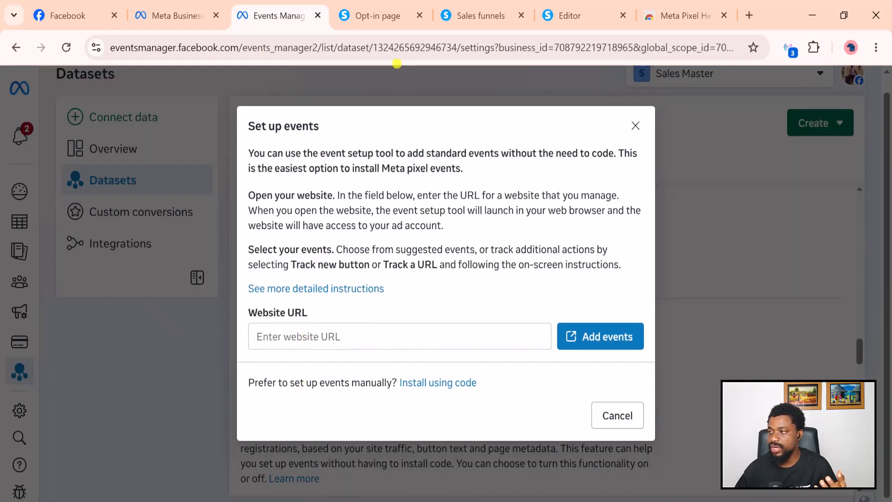
{"action": "left_click", "coordinate": [369, 16]}
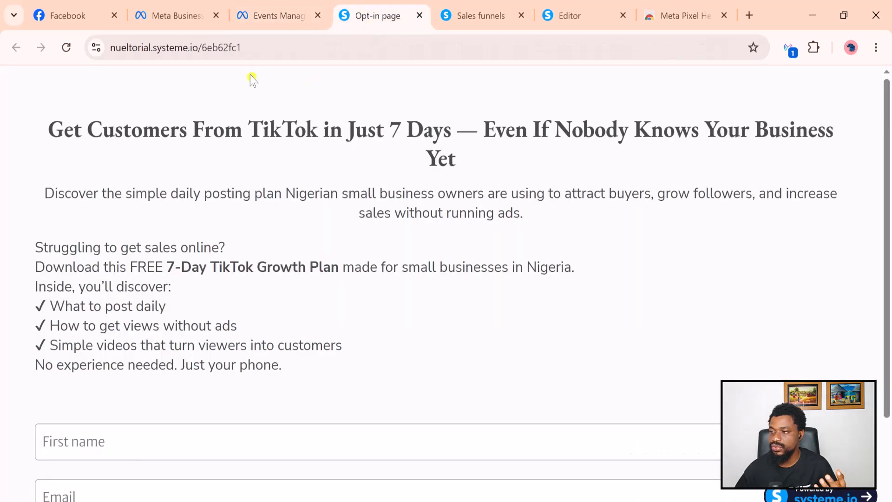
{"action": "double_click", "coordinate": [236, 48]}
{"action": "triple_click", "coordinate": [236, 49]}
{"action": "right_click", "coordinate": [236, 48]}
{"action": "left_click", "coordinate": [299, 193]}
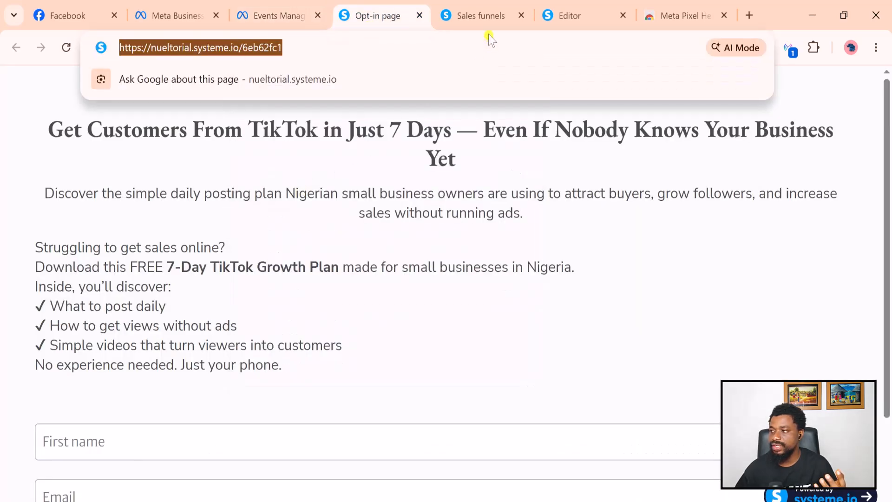
Paste the opt-in page's URL as the website URL in Events Manager and launch the event setup on that page.
{"action": "left_click", "coordinate": [275, 19]}
{"action": "left_click", "coordinate": [337, 335]}
{"action": "right_click", "coordinate": [337, 336]}
{"action": "left_click", "coordinate": [390, 341]}
{"action": "left_click", "coordinate": [607, 341]}
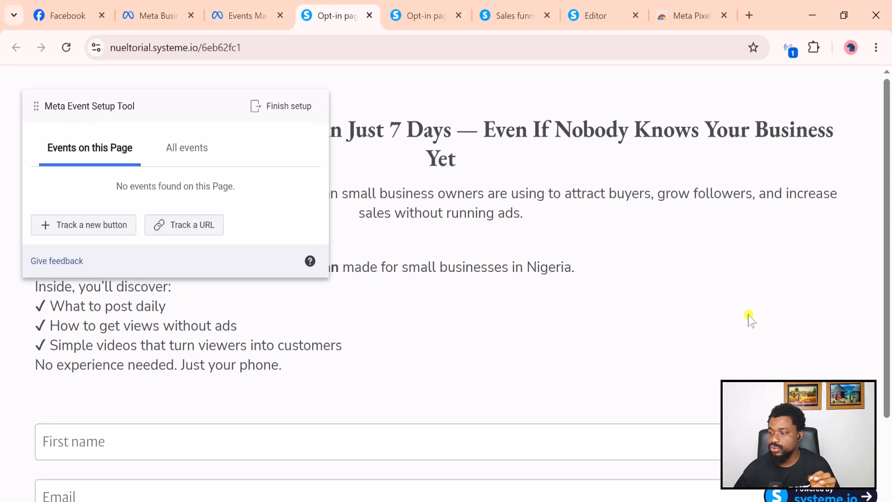
Start tracking a new button and select the green "Enter your details below to get instant access." button.
{"action": "scroll", "coordinate": [746, 317], "scroll_direction": "down", "scroll_amount": 2}
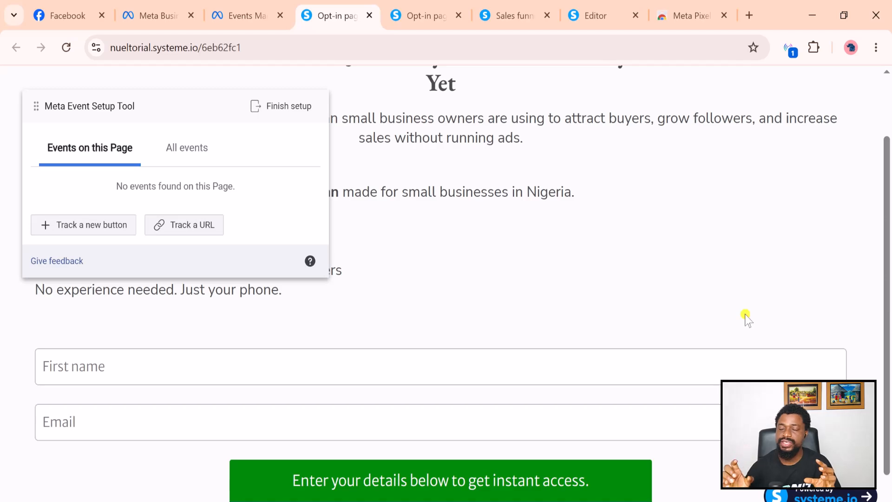
{"action": "scroll", "coordinate": [727, 314], "scroll_direction": "down", "scroll_amount": 1}
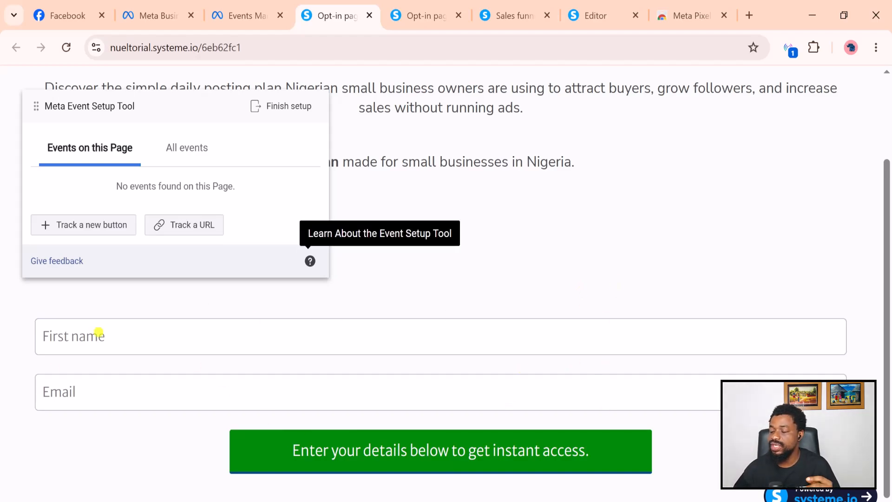
{"action": "left_click", "coordinate": [404, 464]}
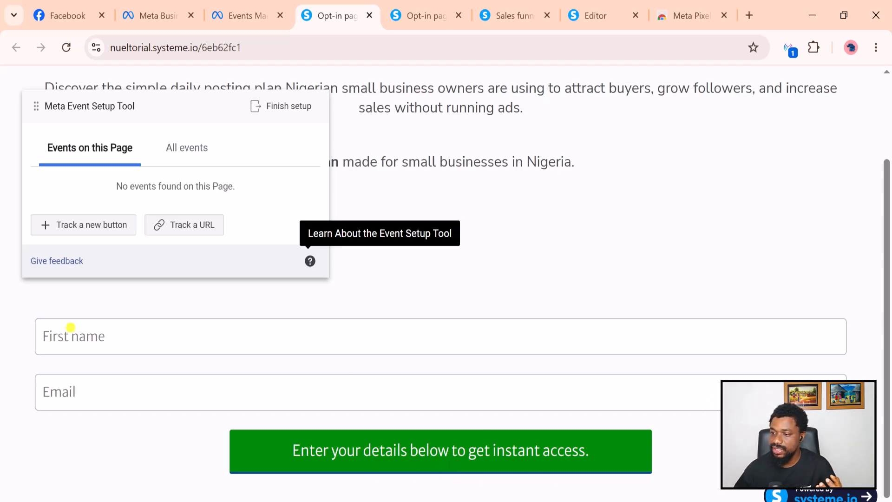
{"action": "left_click", "coordinate": [80, 226]}
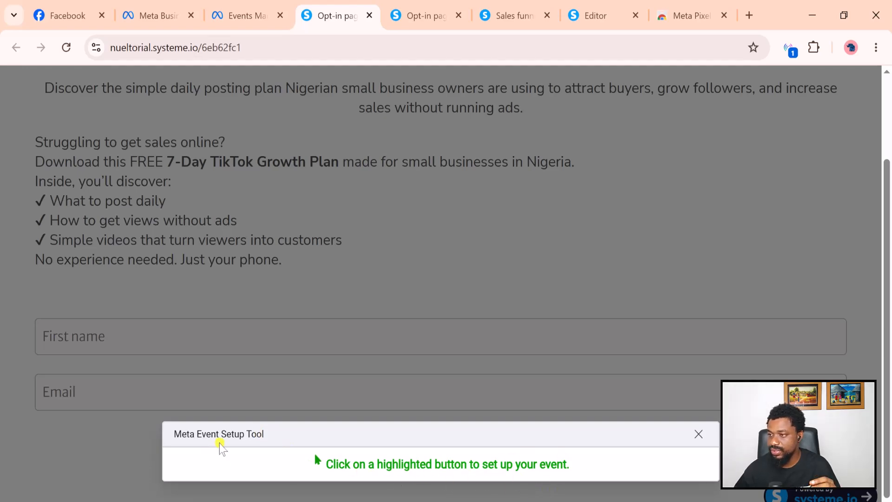
{"action": "scroll", "coordinate": [340, 485], "scroll_direction": "up", "scroll_amount": 1}
{"action": "left_click", "coordinate": [334, 494]}
{"action": "scroll", "coordinate": [334, 494], "scroll_direction": "down", "scroll_amount": 1}
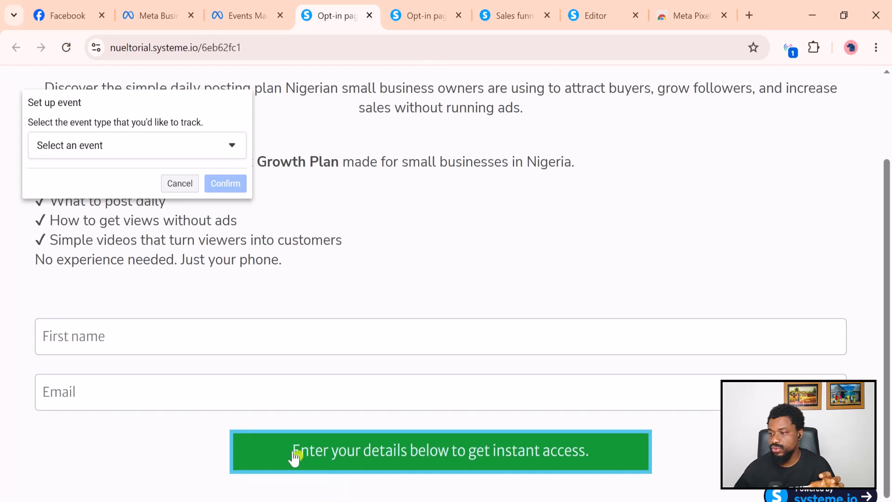
Assign the View content event to the selected button, confirm it without choosing a value option, and show all events.
{"action": "left_click", "coordinate": [143, 149]}
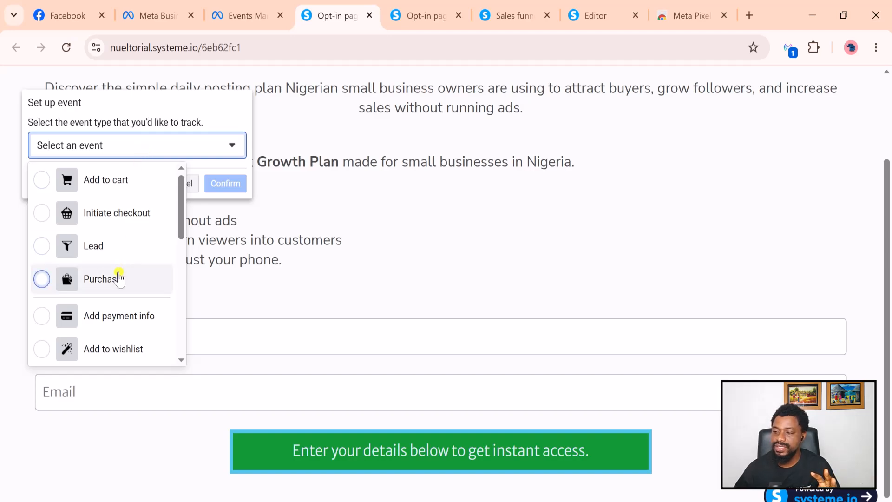
{"action": "scroll", "coordinate": [119, 277], "scroll_direction": "down", "scroll_amount": 5}
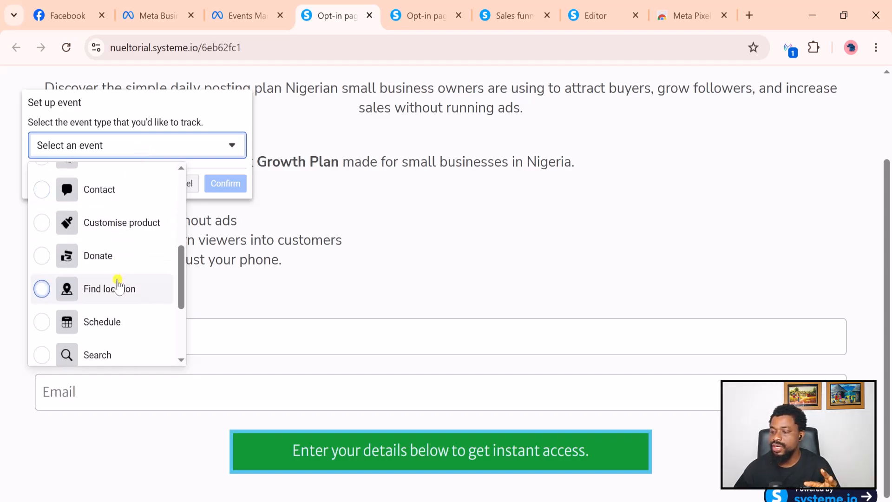
{"action": "scroll", "coordinate": [117, 284], "scroll_direction": "up", "scroll_amount": 3}
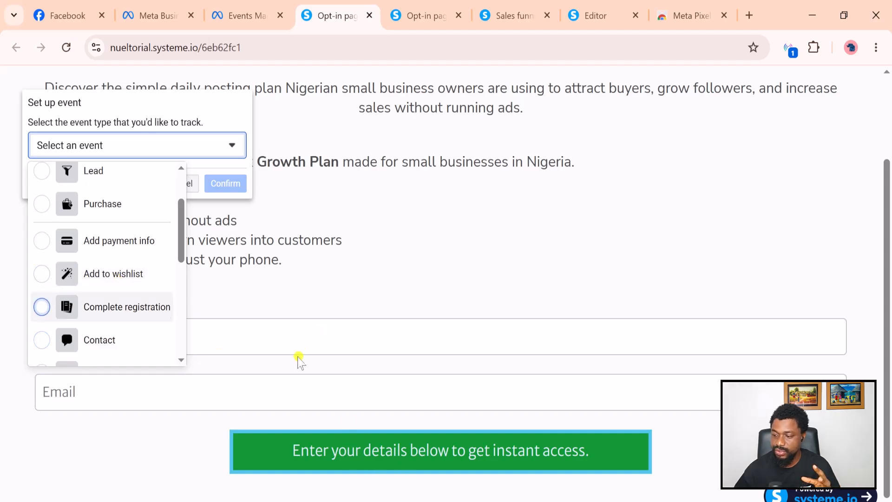
{"action": "scroll", "coordinate": [131, 271], "scroll_direction": "up", "scroll_amount": 2}
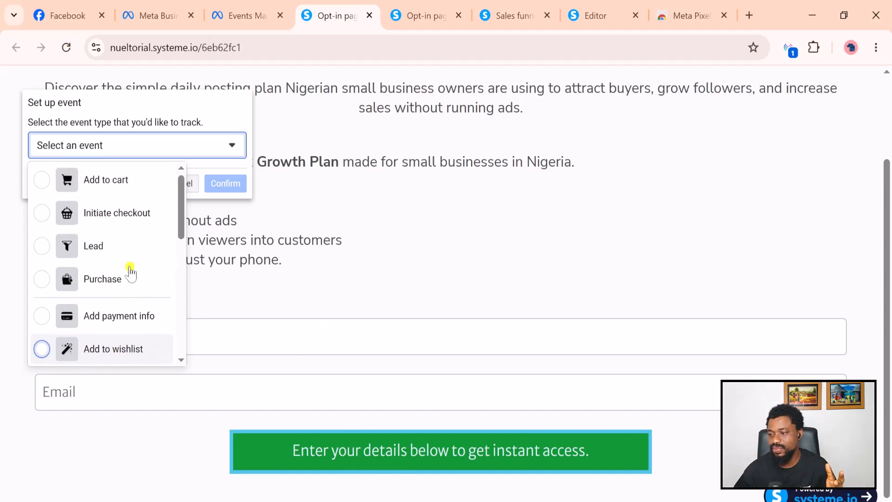
{"action": "scroll", "coordinate": [130, 274], "scroll_direction": "up", "scroll_amount": 2}
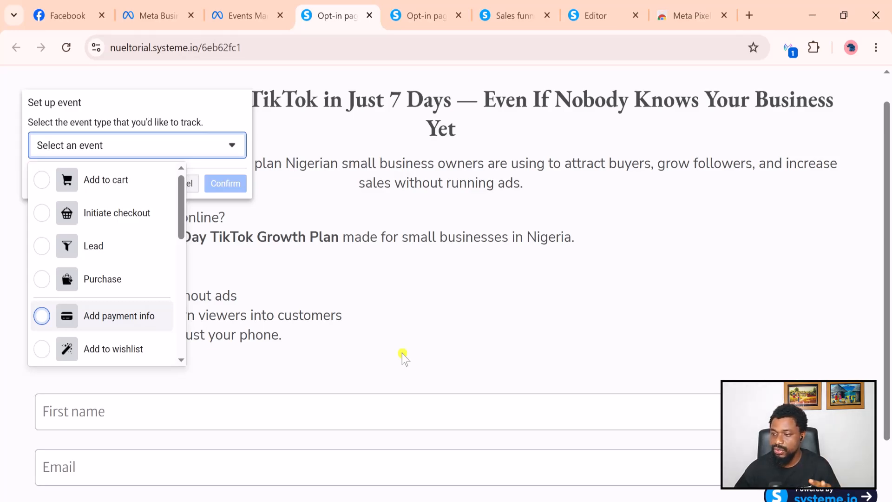
{"action": "scroll", "coordinate": [123, 283], "scroll_direction": "down", "scroll_amount": 3}
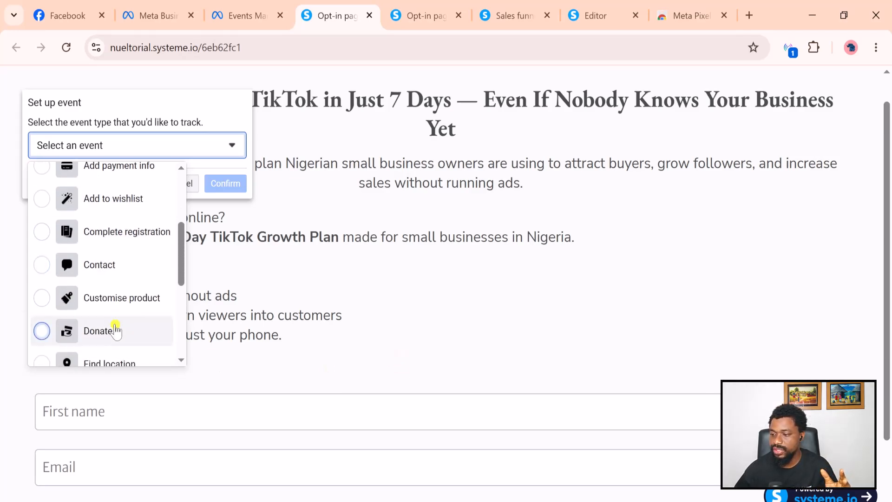
{"action": "scroll", "coordinate": [116, 327], "scroll_direction": "up", "scroll_amount": 3}
{"action": "scroll", "coordinate": [122, 242], "scroll_direction": "up", "scroll_amount": 1}
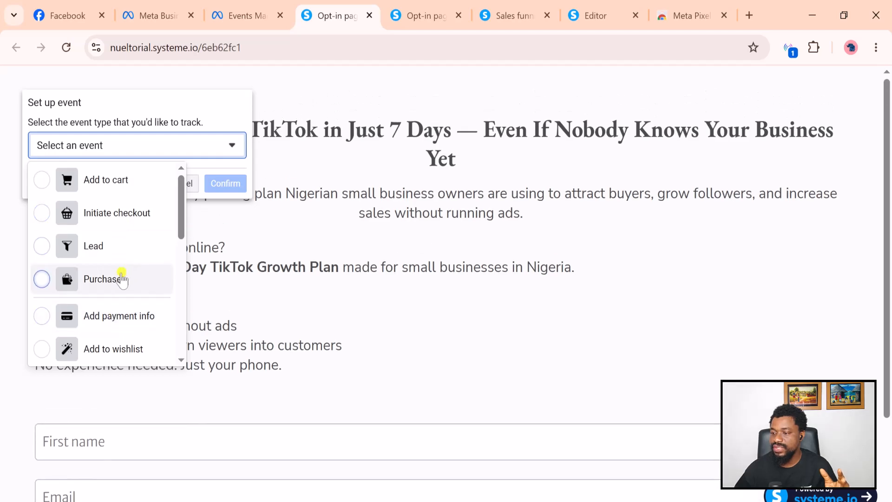
{"action": "scroll", "coordinate": [111, 281], "scroll_direction": "down", "scroll_amount": 3}
{"action": "scroll", "coordinate": [106, 285], "scroll_direction": "down", "scroll_amount": 8}
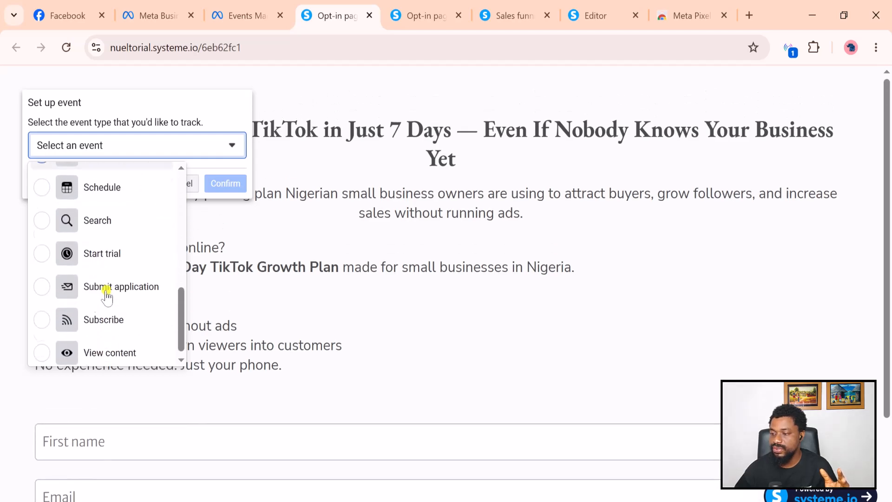
{"action": "left_click", "coordinate": [42, 348]}
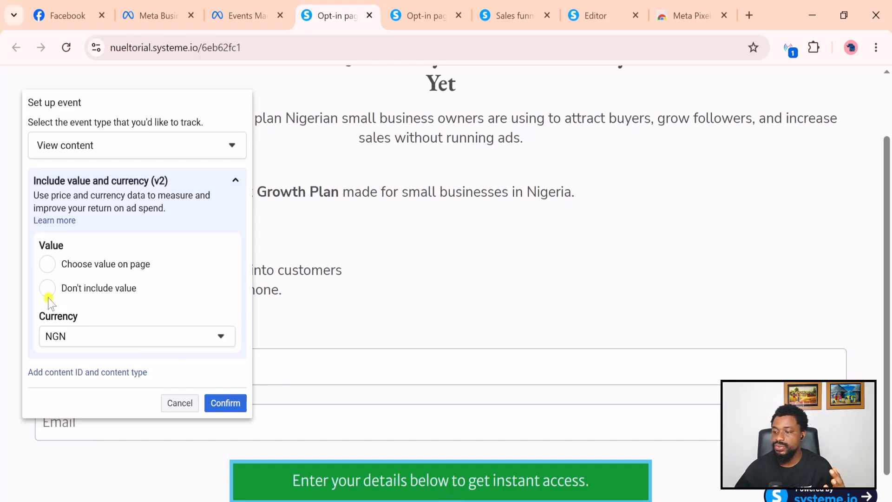
{"action": "left_click", "coordinate": [238, 407]}
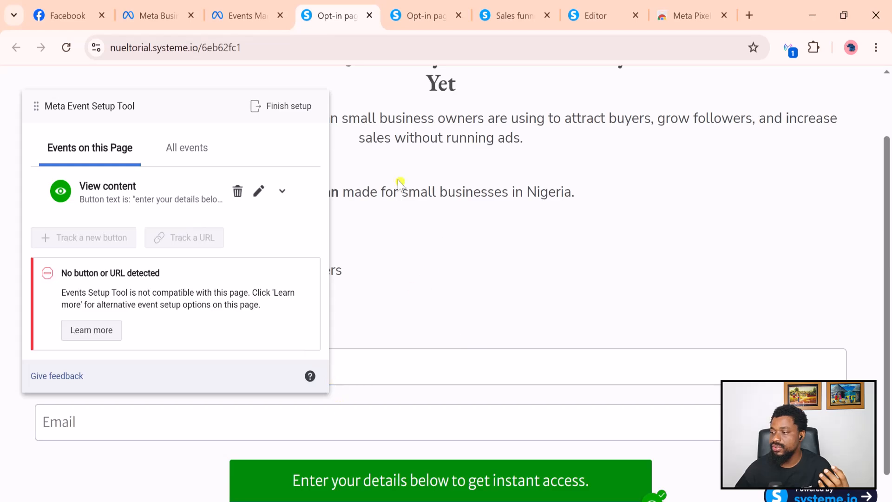
{"action": "left_click", "coordinate": [185, 154]}
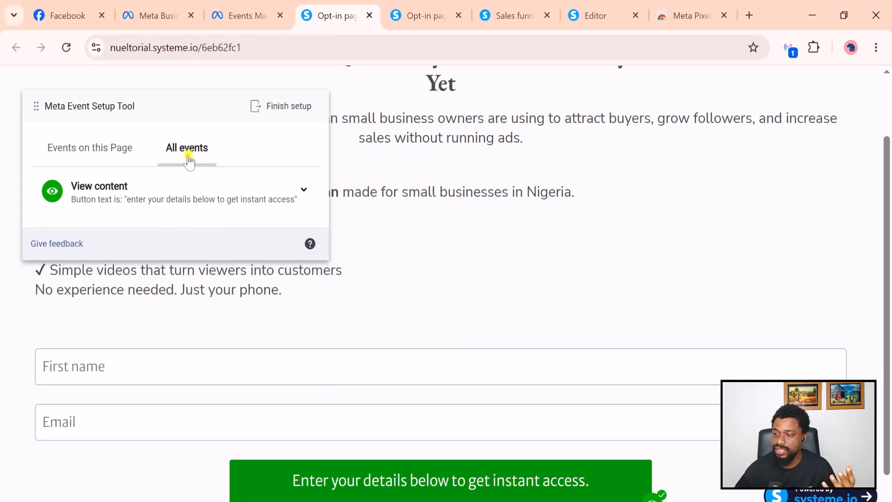